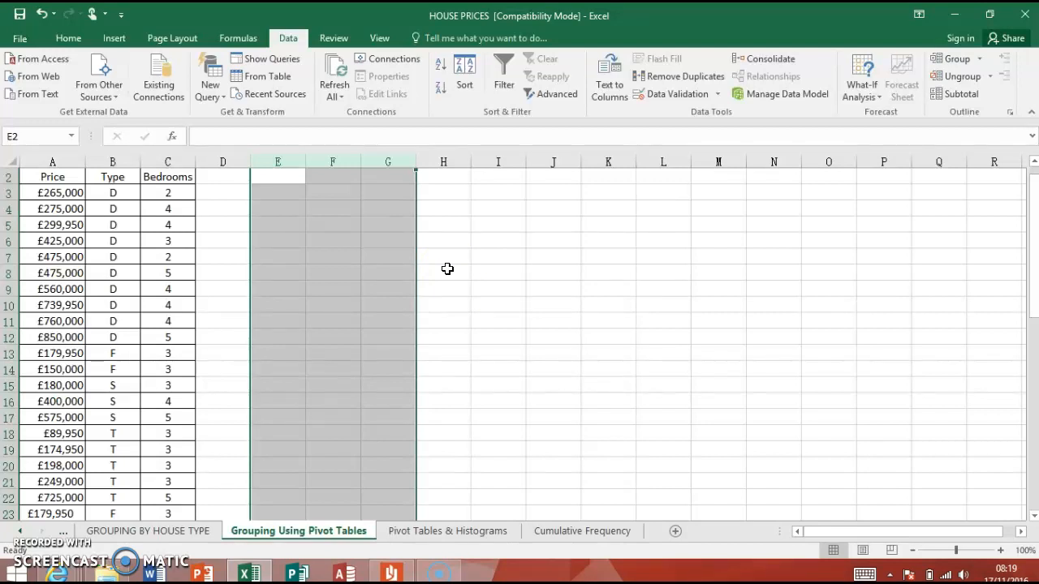
pyautogui.moveTo(1034, 199)
pyautogui.mouseDown()
pyautogui.moveTo(1033, 293)
pyautogui.moveTo(1034, 199)
pyautogui.mouseUp()
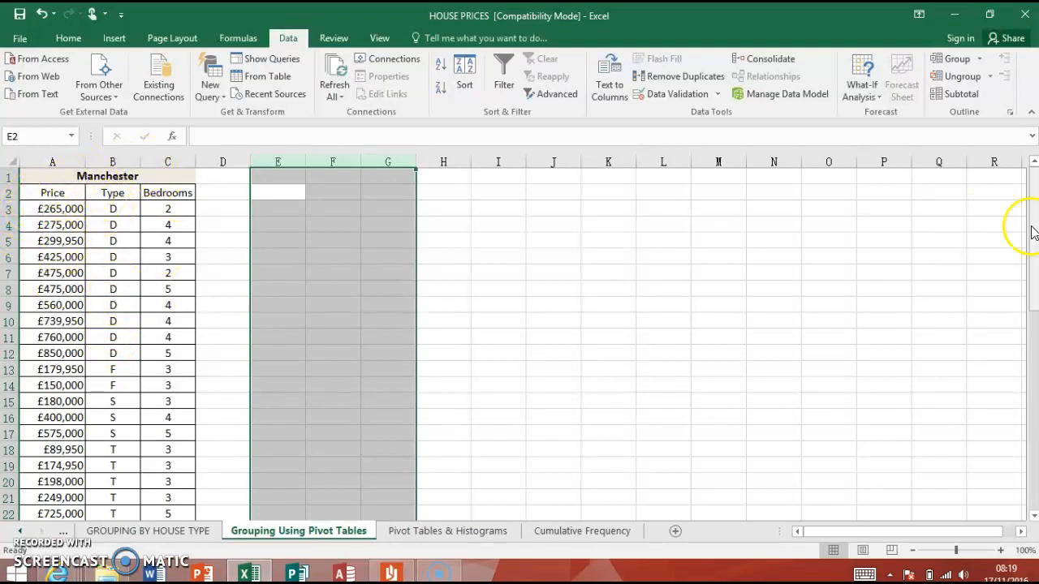
pyautogui.moveTo(1032, 211)
pyautogui.mouseDown()
pyautogui.moveTo(1021, 460)
pyautogui.moveTo(1001, 190)
pyautogui.moveTo(1023, 192)
pyautogui.mouseUp()
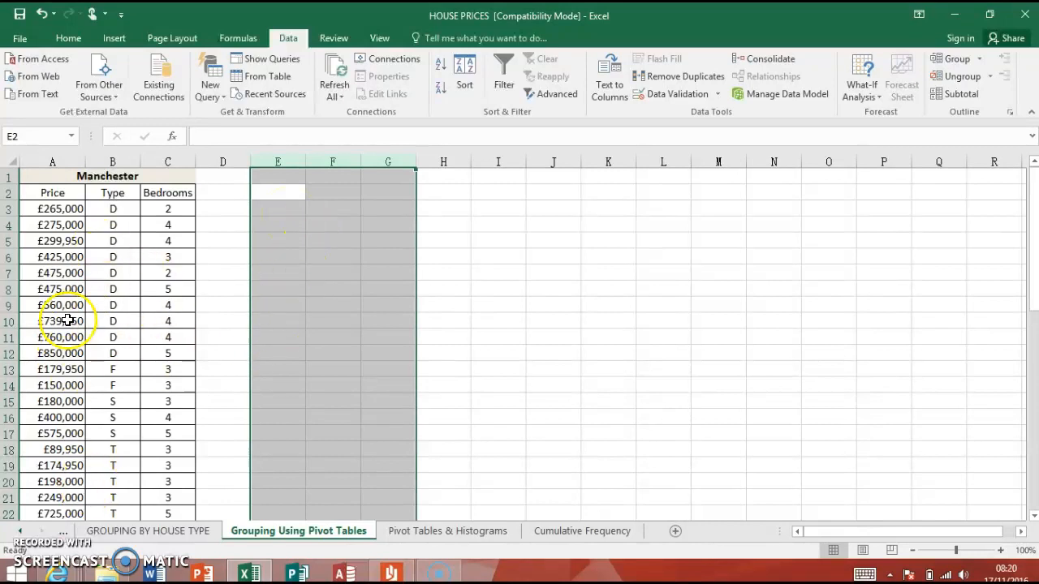
pyautogui.click(59, 225)
pyautogui.click(65, 208)
pyautogui.click(112, 256)
pyautogui.click(61, 241)
pyautogui.click(50, 209)
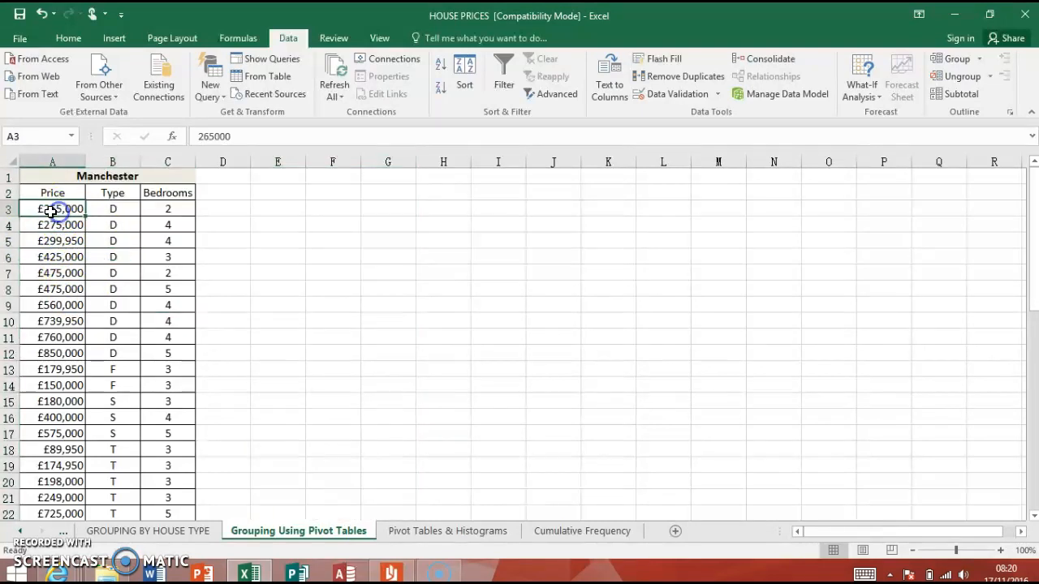
pyautogui.click(51, 242)
# Create a pivot table from the house data range A2:C52, placed on the existing worksheet at cell E2.
pyautogui.click(51, 225)
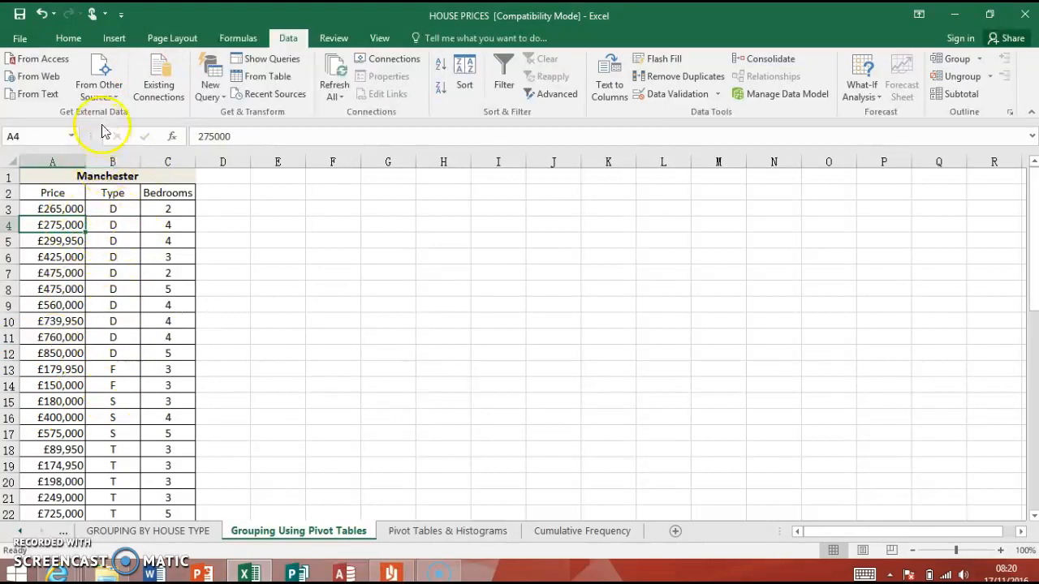
pyautogui.click(107, 39)
pyautogui.click(13, 69)
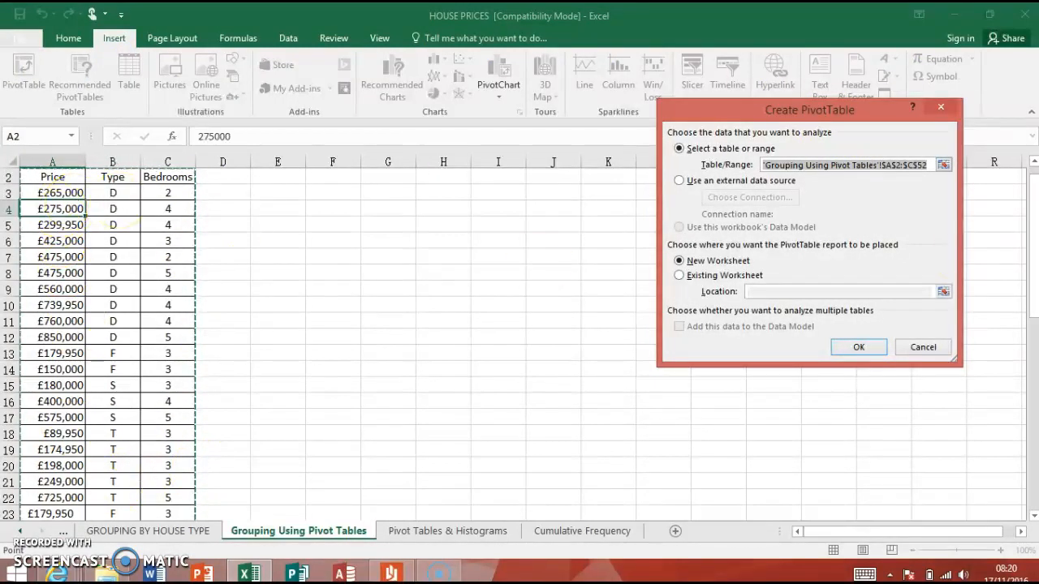
pyautogui.moveTo(1030, 199); pyautogui.dragTo(1034, 441)
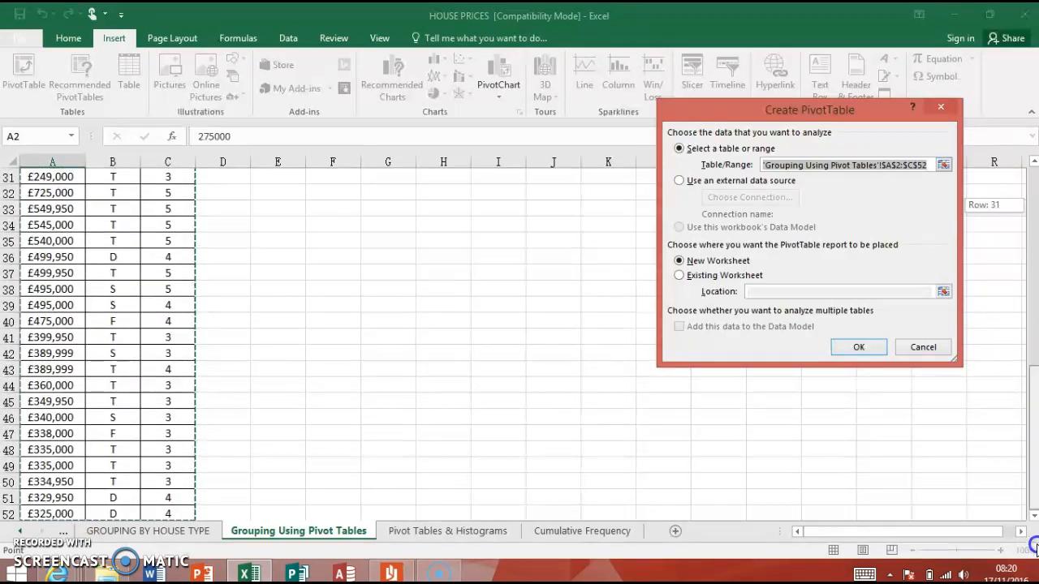
pyautogui.moveTo(1033, 440); pyautogui.dragTo(1032, 154)
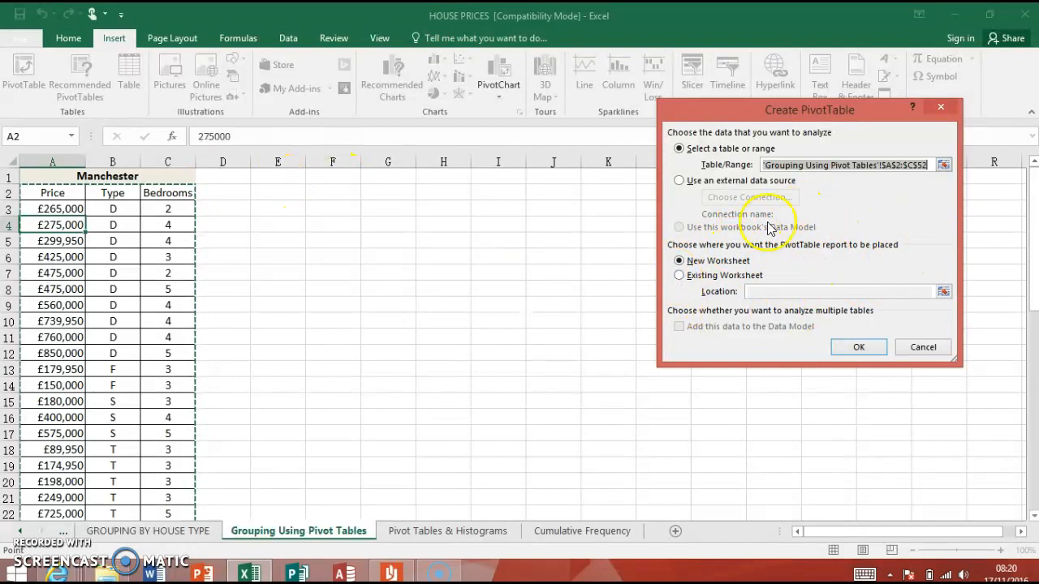
pyautogui.click(693, 276)
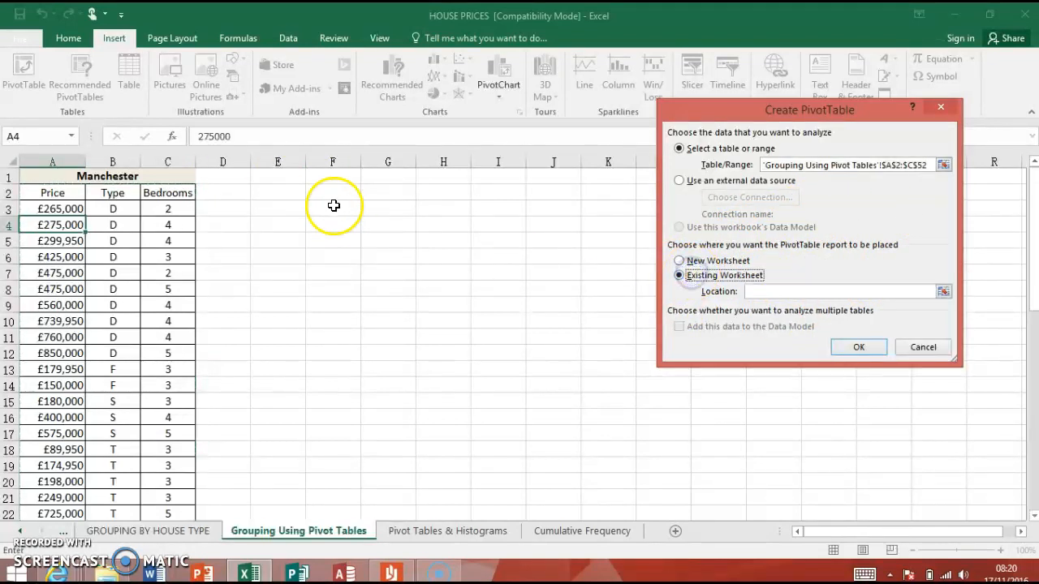
pyautogui.click(286, 193)
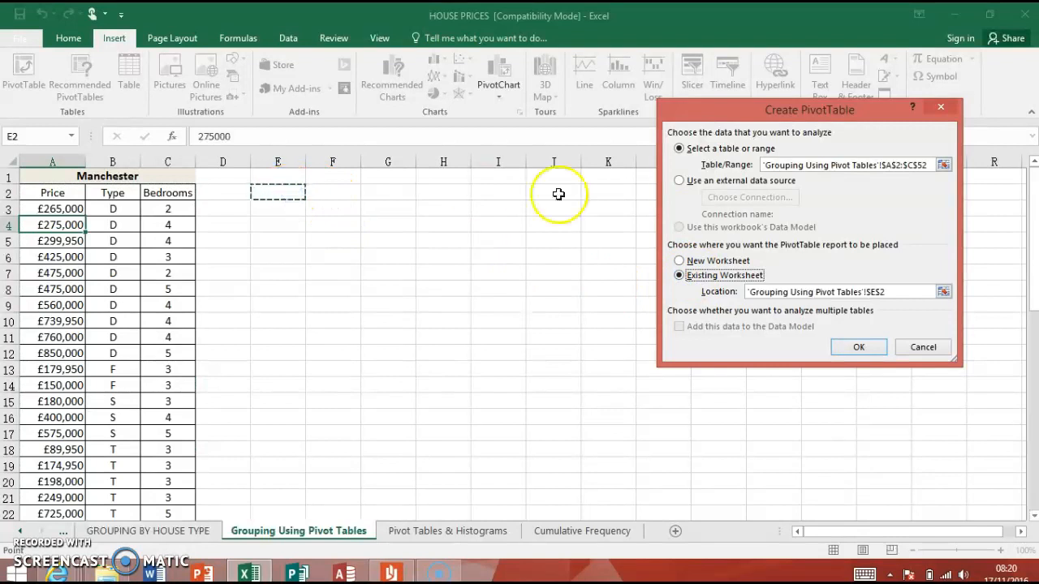
pyautogui.click(860, 347)
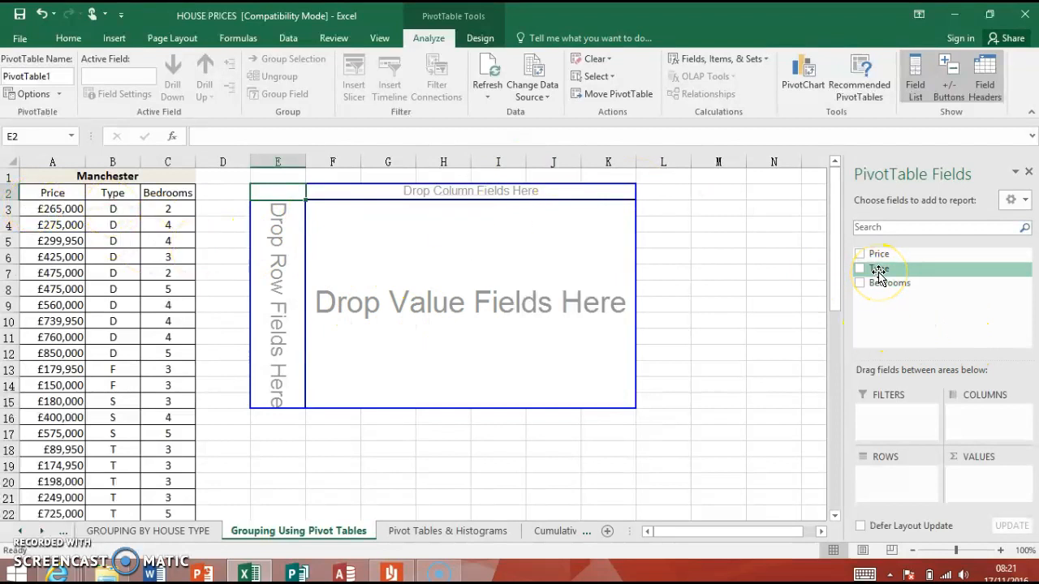
# Lay out the pivot table with Type as the row field and Price as the value field.
pyautogui.moveTo(879, 271); pyautogui.dragTo(887, 482)
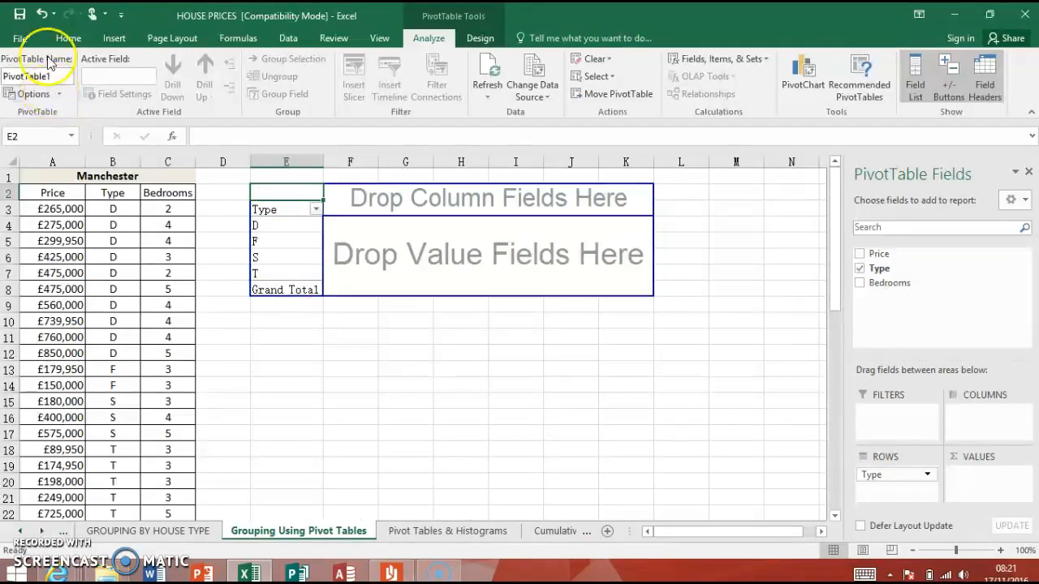
pyautogui.click(44, 15)
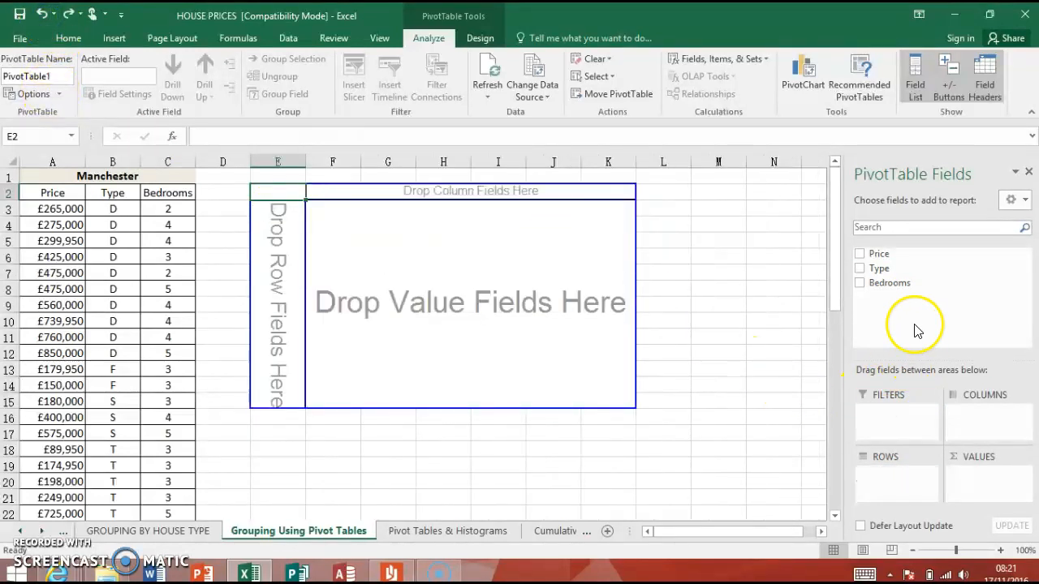
pyautogui.moveTo(886, 276); pyautogui.dragTo(898, 482)
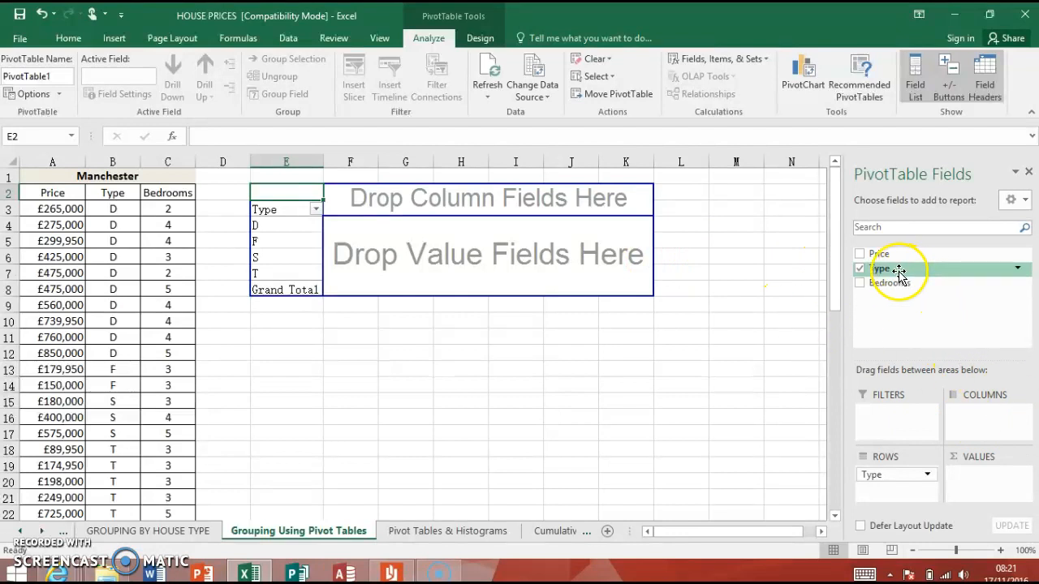
pyautogui.moveTo(892, 268); pyautogui.dragTo(986, 487)
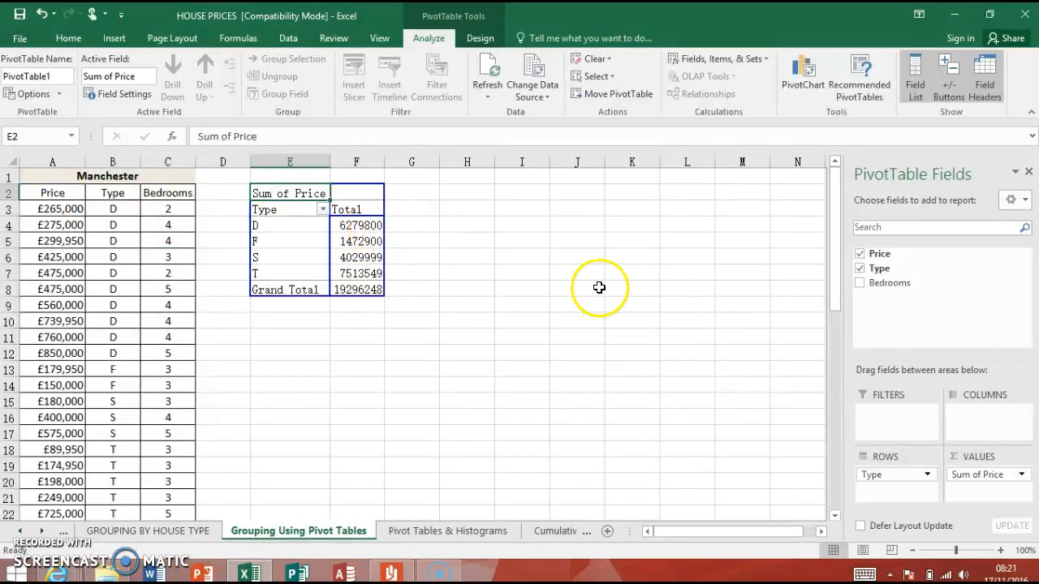
# Change the Price value field to summarize by Count.
pyautogui.click(1022, 478)
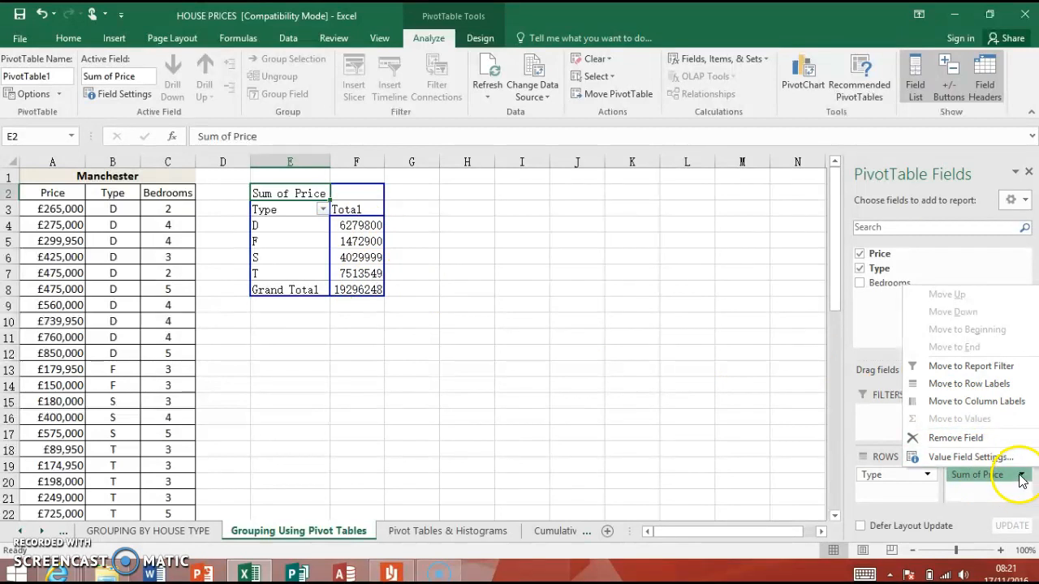
pyautogui.click(966, 457)
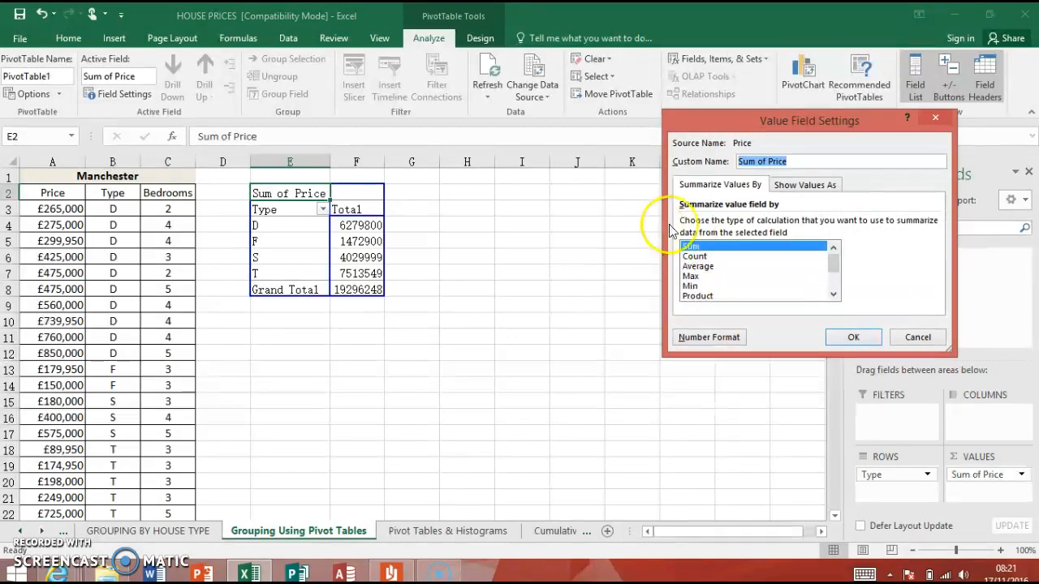
pyautogui.click(694, 256)
pyautogui.click(853, 337)
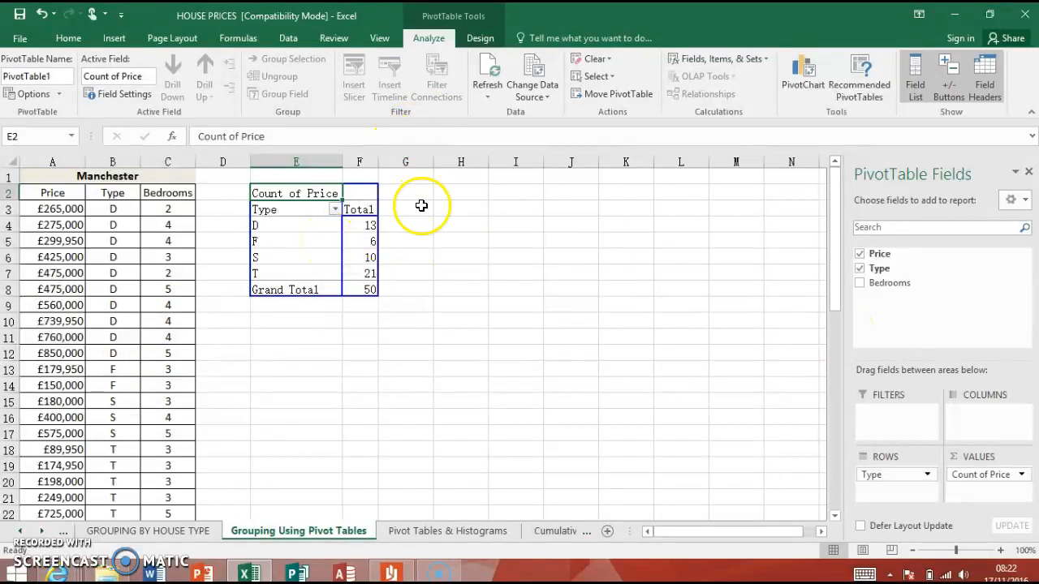
# Add Price to the pivot table values a second time and summarize that field by Average.
pyautogui.moveTo(879, 254); pyautogui.dragTo(1006, 497)
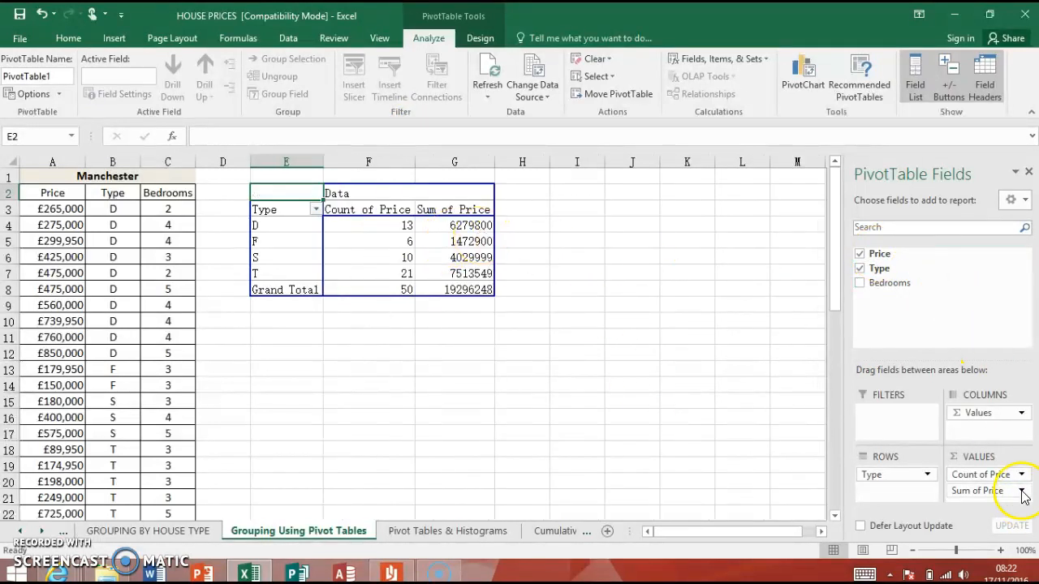
pyautogui.click(1021, 492)
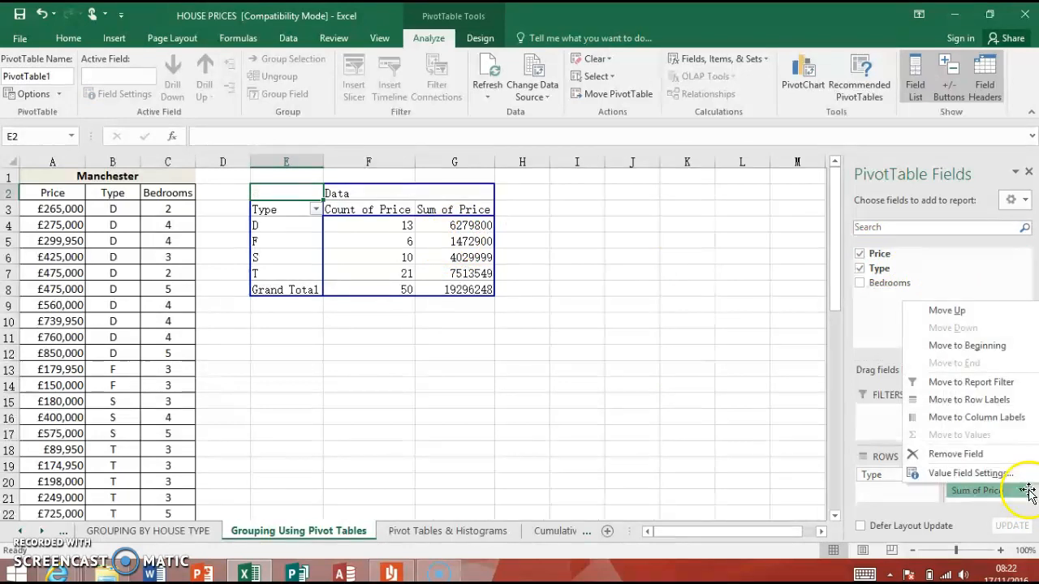
pyautogui.click(961, 473)
pyautogui.click(699, 267)
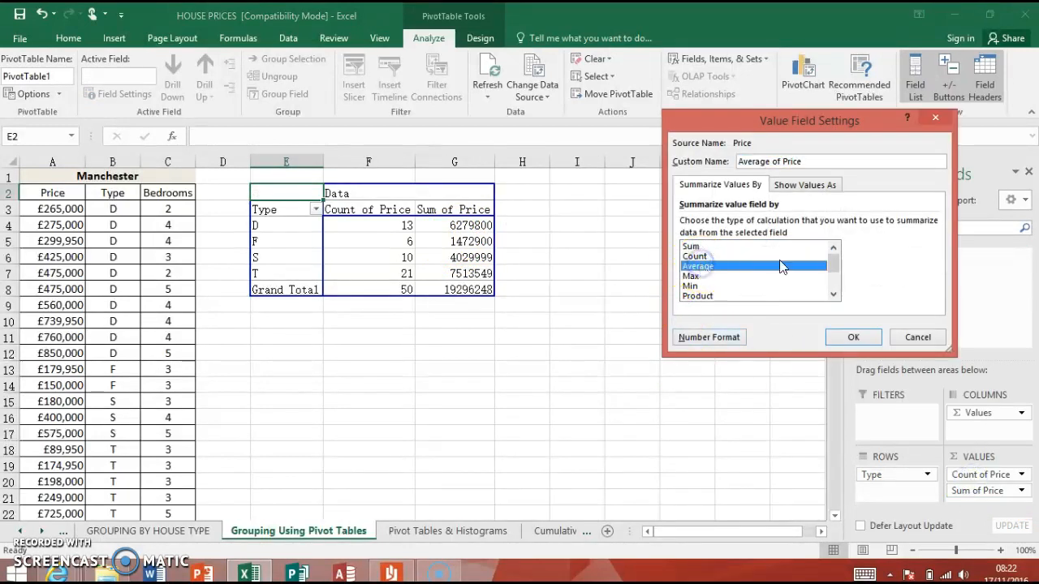
pyautogui.click(850, 343)
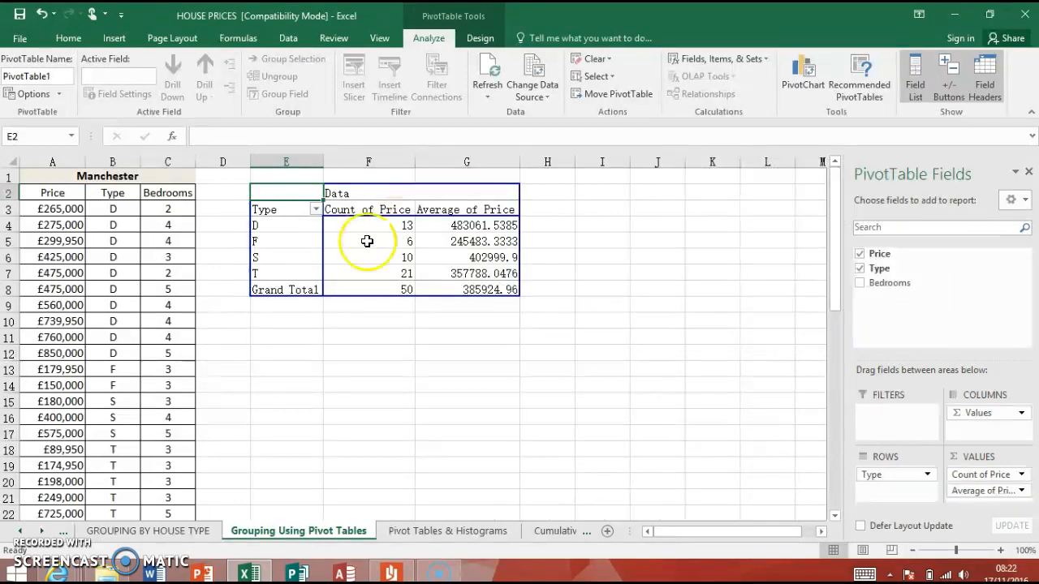
# Format the Average of Price figures, including the grand total, as currency with no decimal places.
pyautogui.moveTo(469, 226)
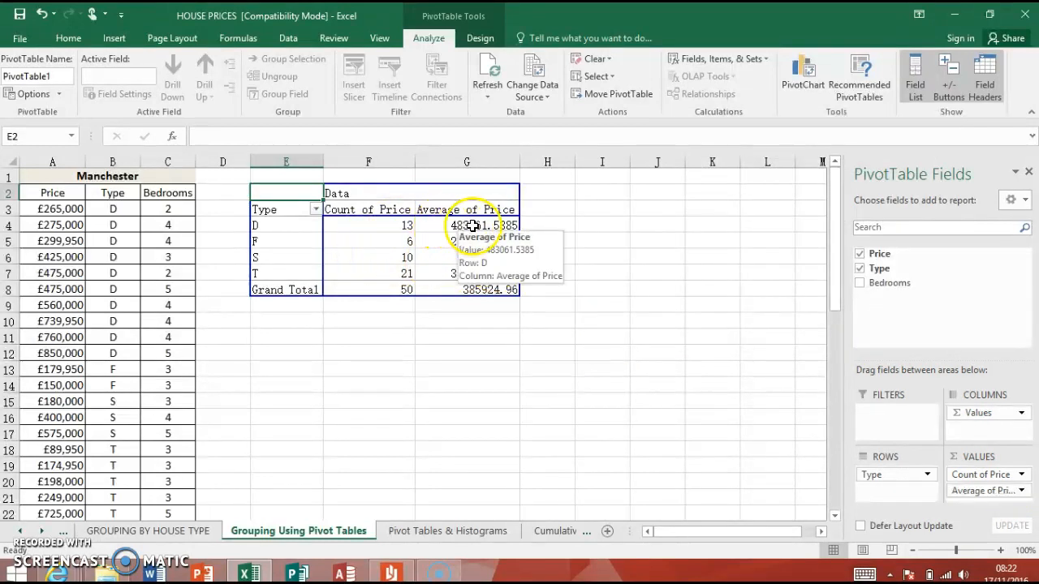
pyautogui.moveTo(435, 223); pyautogui.dragTo(431, 288)
pyautogui.click(70, 37)
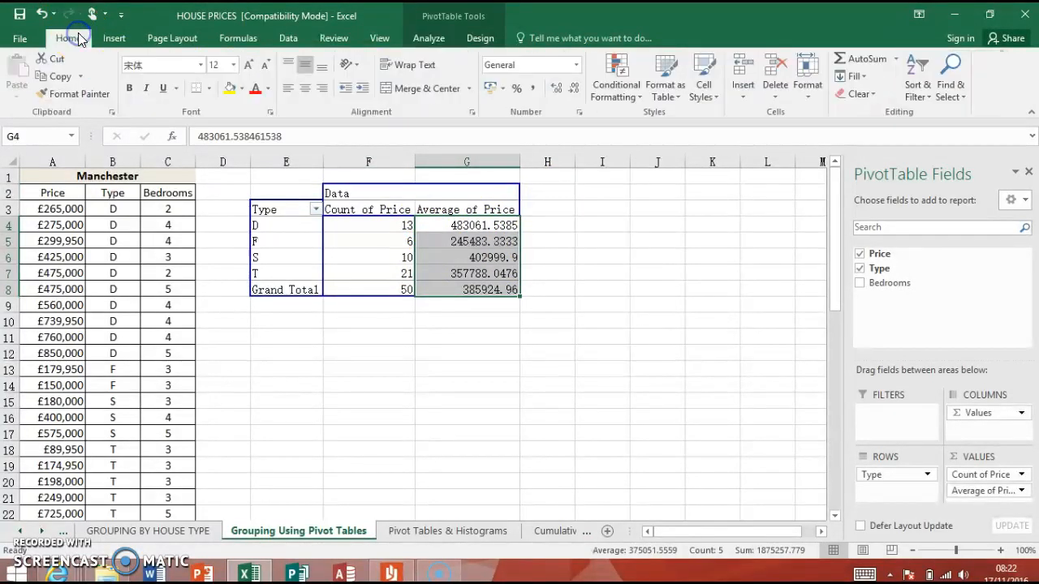
pyautogui.click(579, 72)
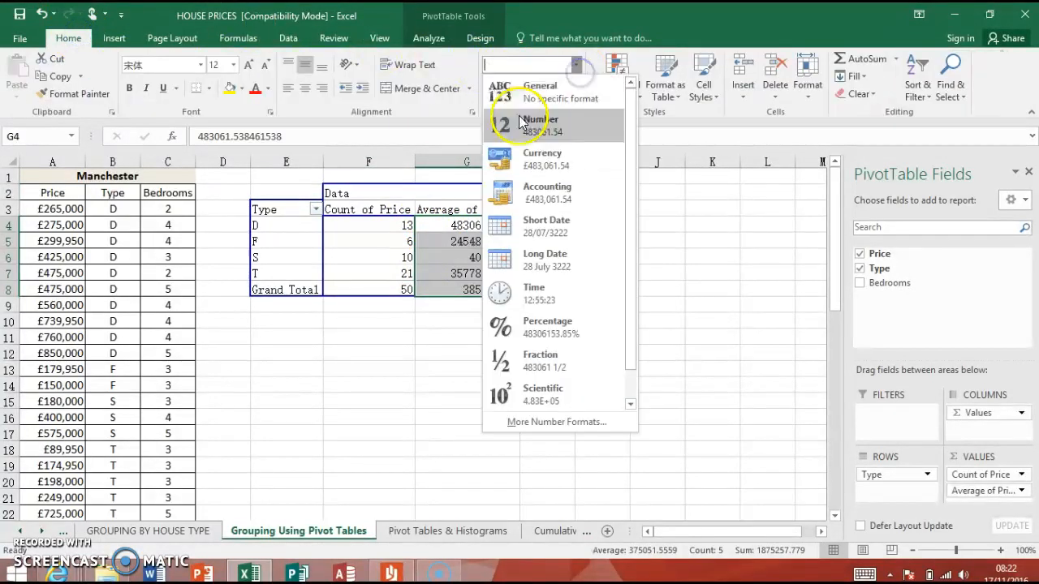
pyautogui.click(521, 149)
pyautogui.click(574, 88)
pyautogui.click(574, 88)
pyautogui.click(464, 325)
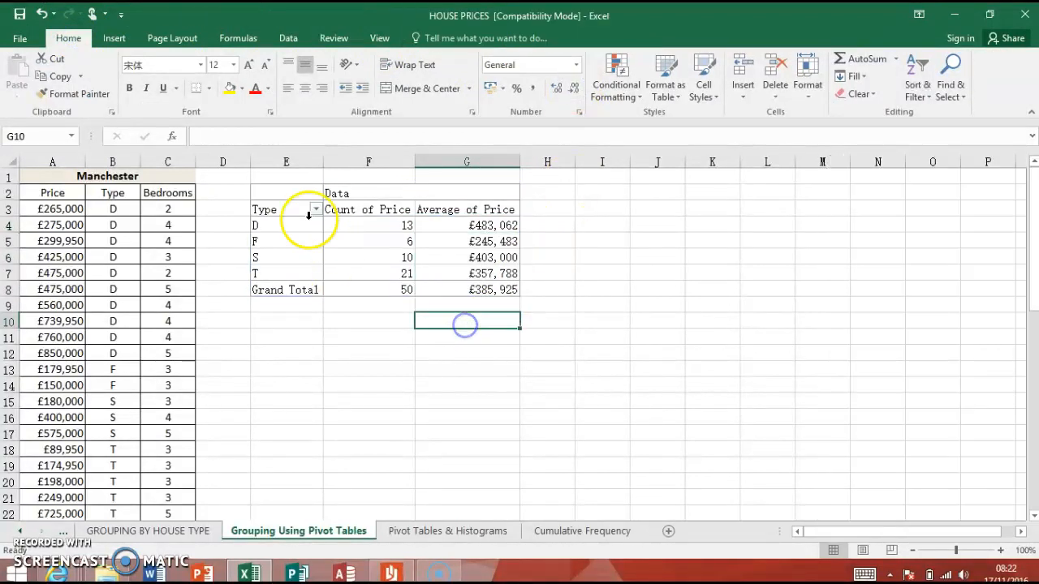
# Set the font of the whole pivot table to Calibri.
pyautogui.moveTo(281, 196); pyautogui.dragTo(441, 287)
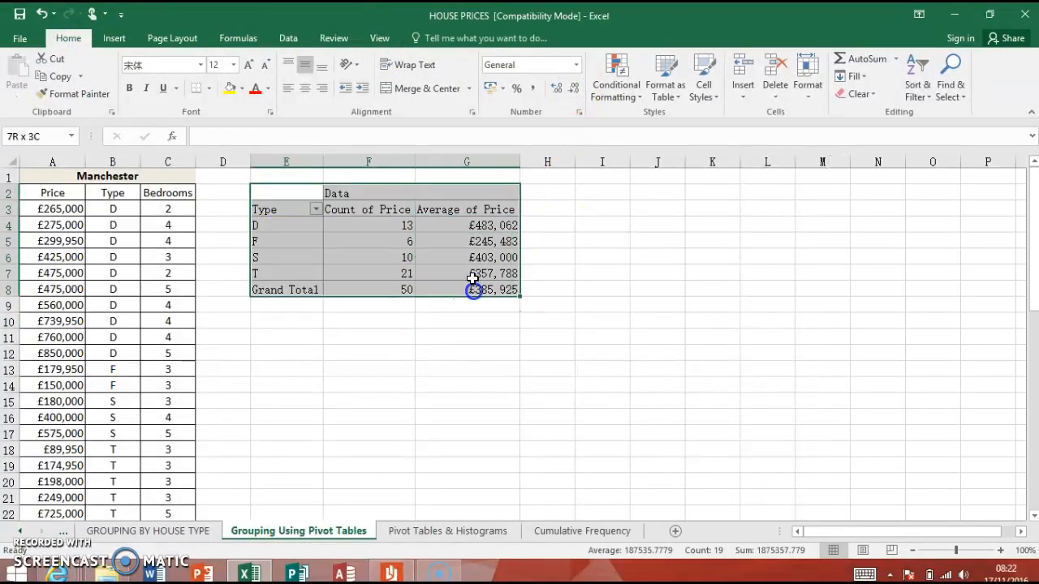
pyautogui.click(204, 65)
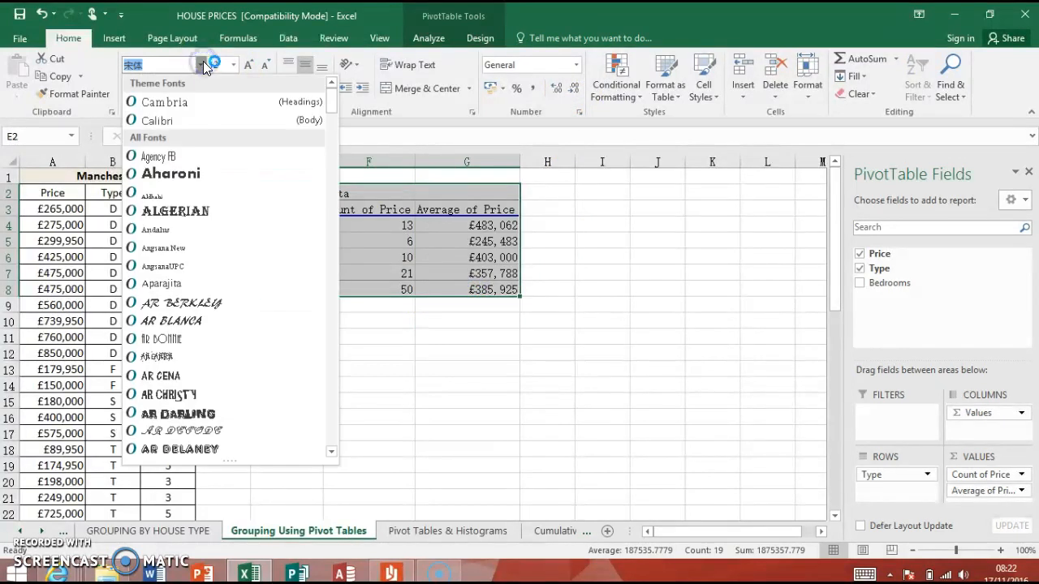
pyautogui.click(185, 121)
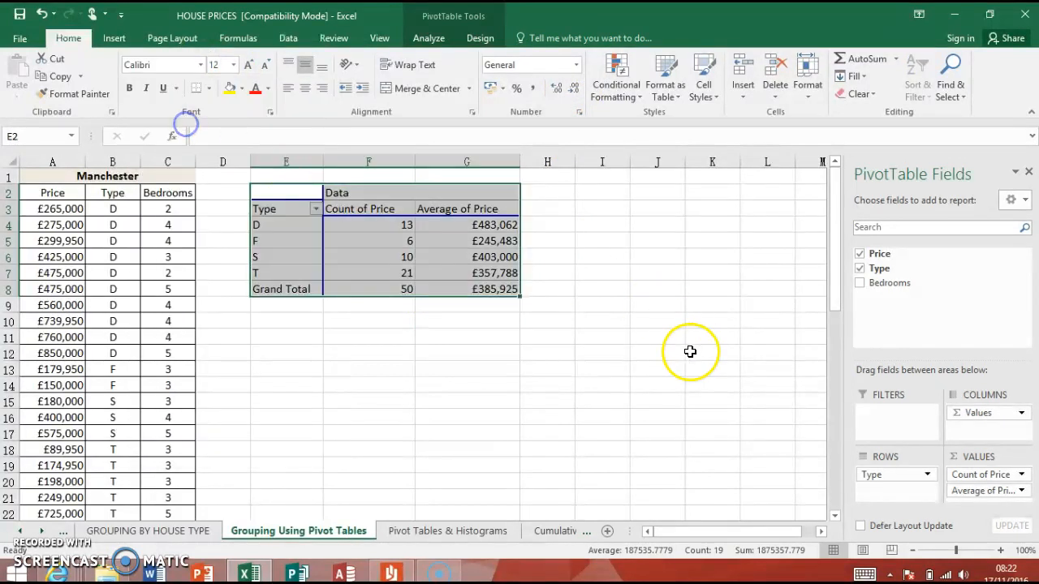
pyautogui.click(586, 307)
pyautogui.click(385, 209)
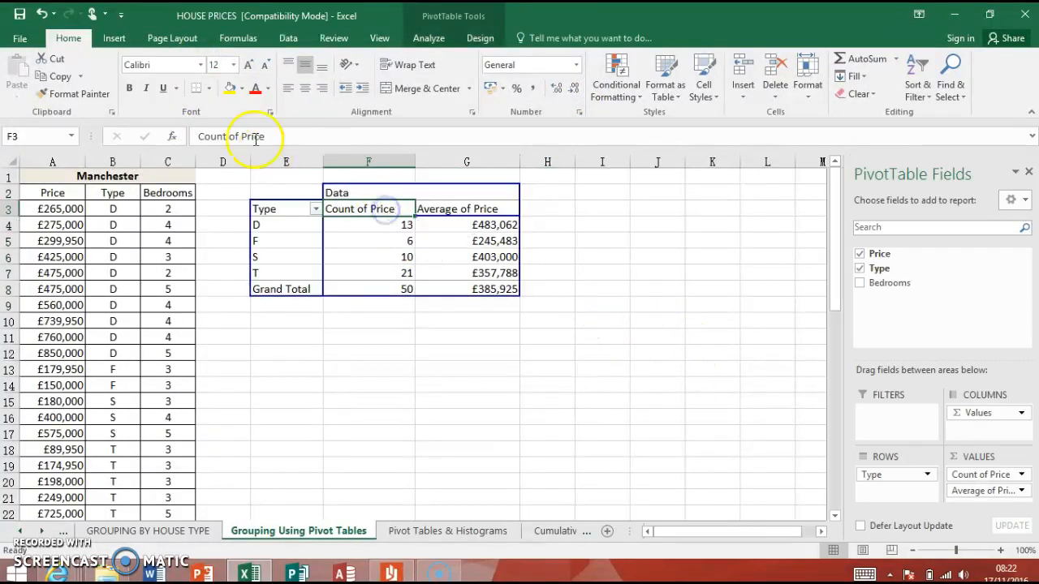
pyautogui.click(479, 208)
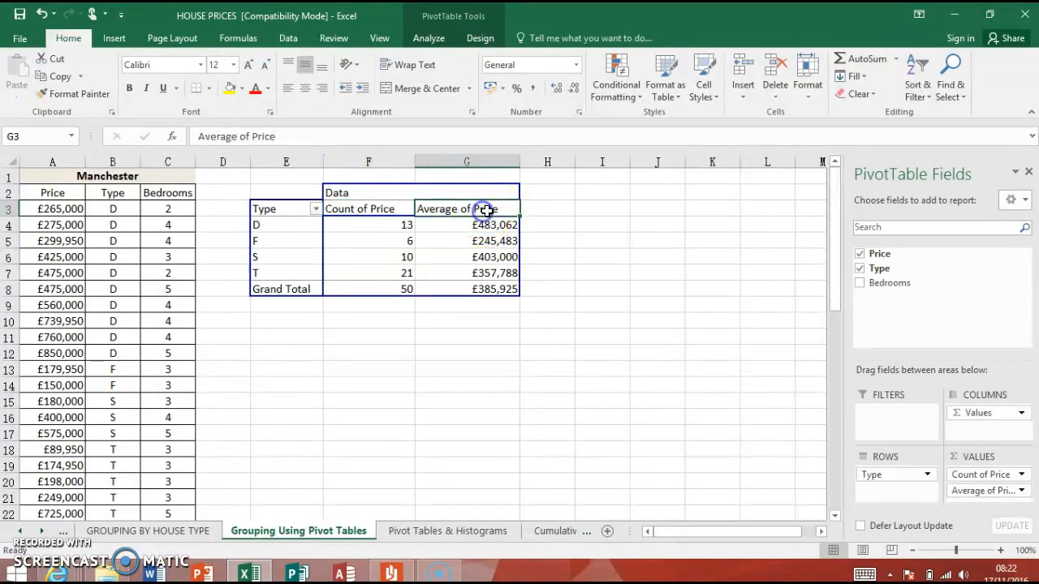
pyautogui.click(343, 192)
pyautogui.moveTo(360, 195); pyautogui.dragTo(459, 190)
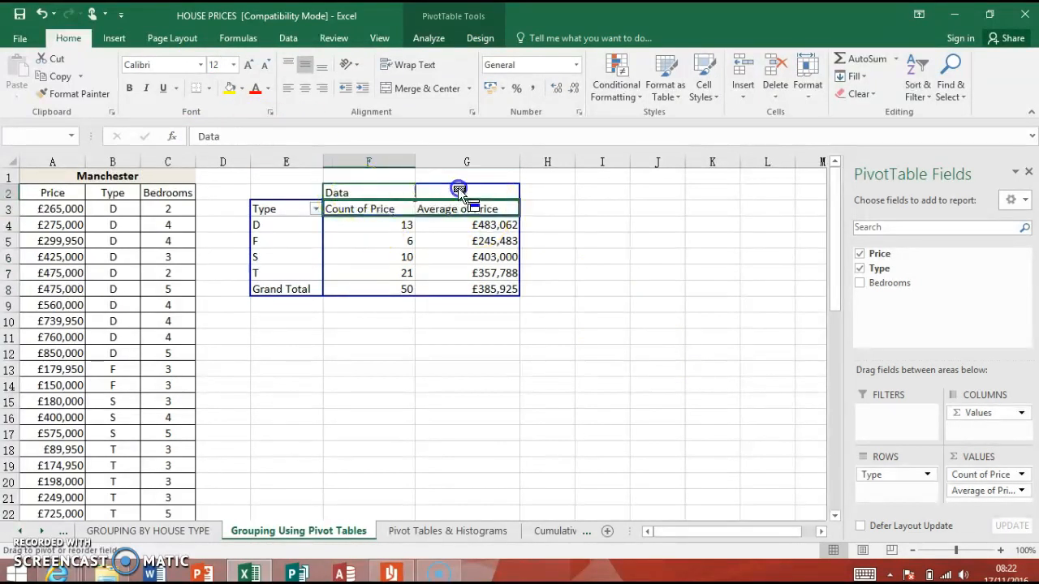
pyautogui.moveTo(361, 191); pyautogui.dragTo(360, 192)
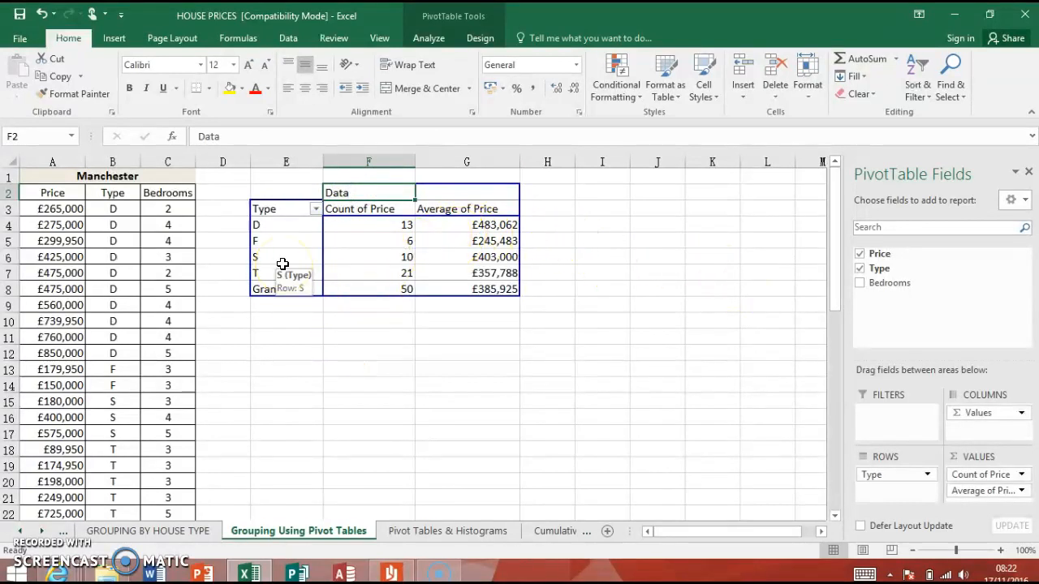
pyautogui.click(280, 325)
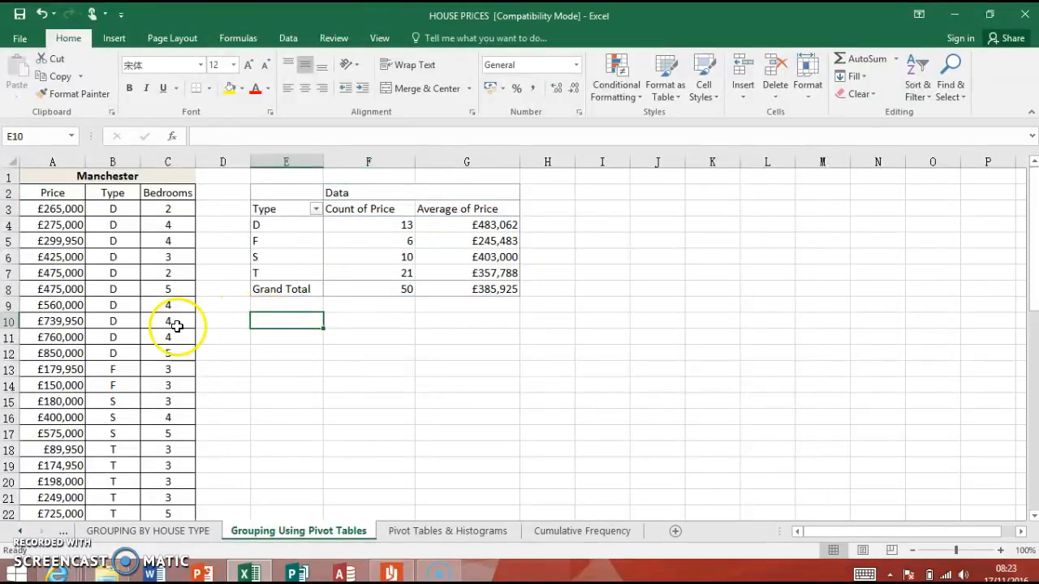
# Create a second pivot table from the Manchester house data, placed on the existing worksheet at cell E10.
pyautogui.click(50, 230)
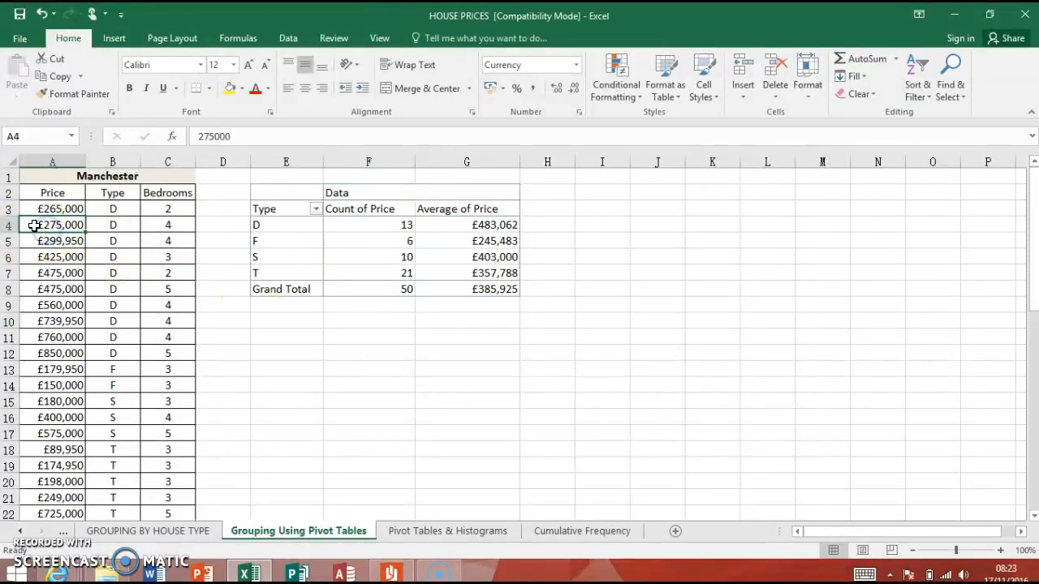
pyautogui.click(114, 38)
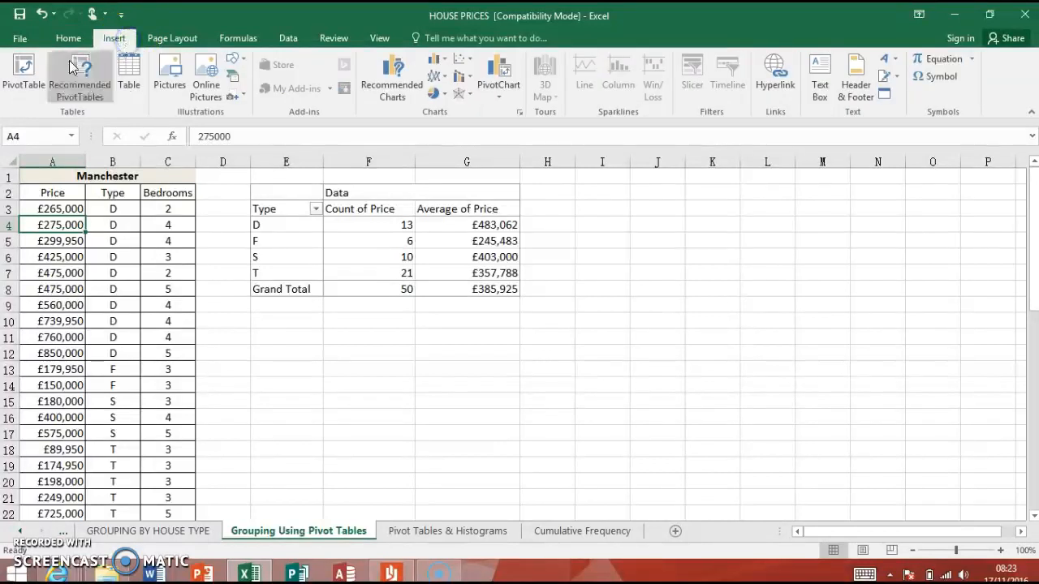
pyautogui.click(34, 68)
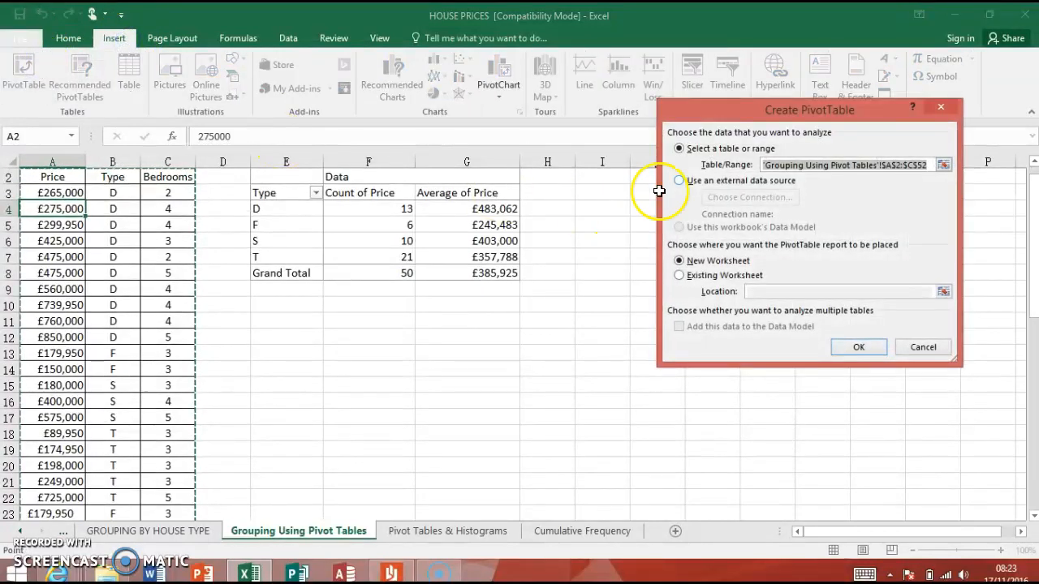
pyautogui.click(734, 280)
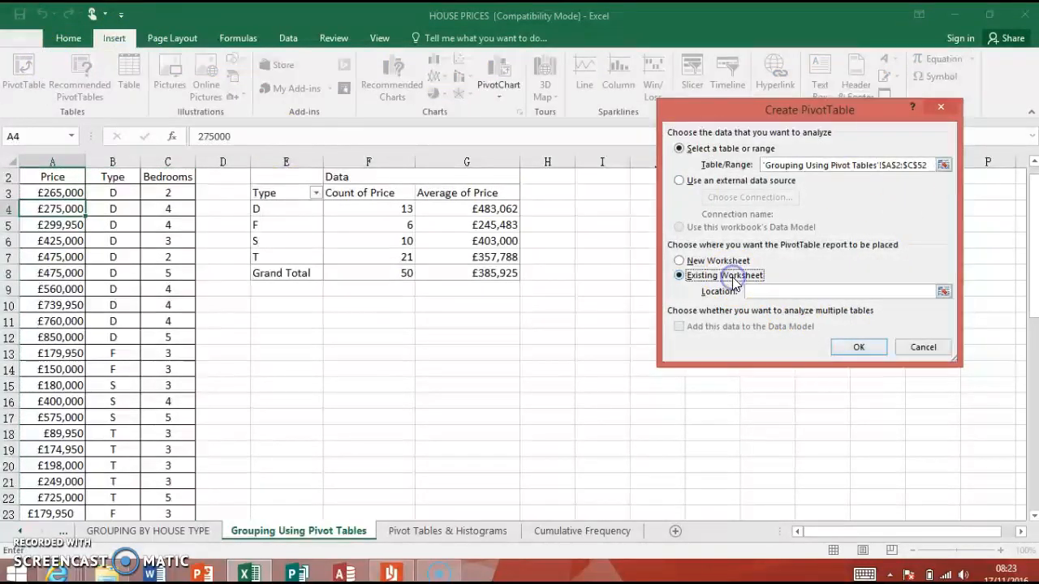
pyautogui.click(295, 302)
pyautogui.click(861, 349)
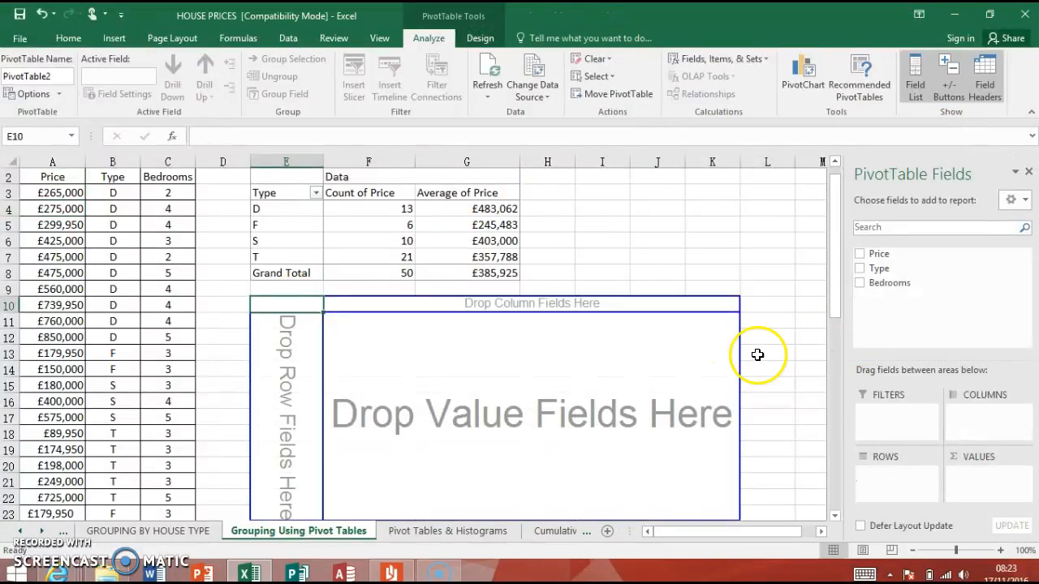
# Add the Bedrooms field to the rows of the new pivot table.
pyautogui.moveTo(889, 282); pyautogui.dragTo(291, 341)
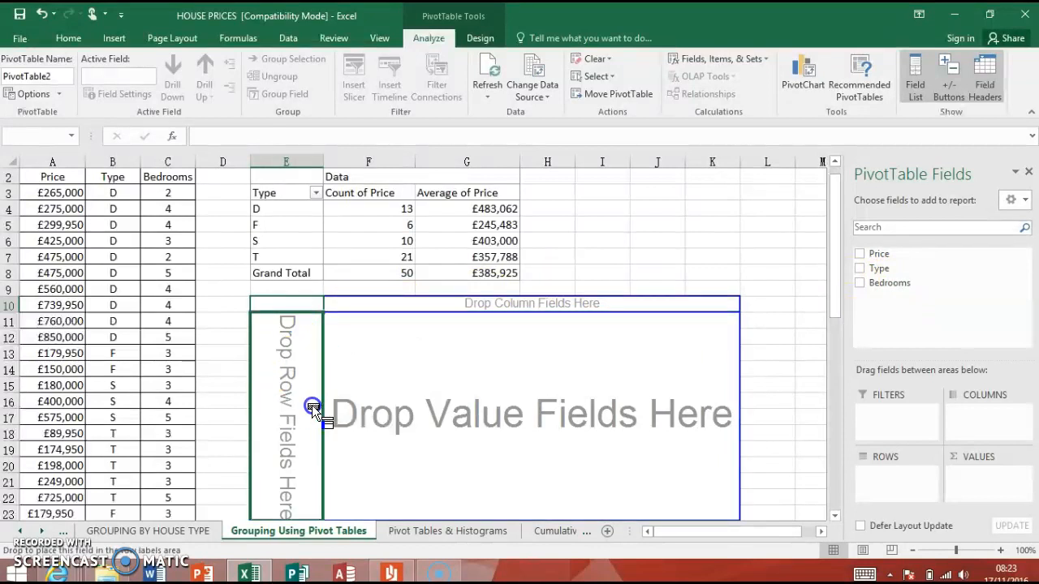
pyautogui.moveTo(611, 315); pyautogui.dragTo(868, 445)
pyautogui.moveTo(874, 485); pyautogui.dragTo(877, 487)
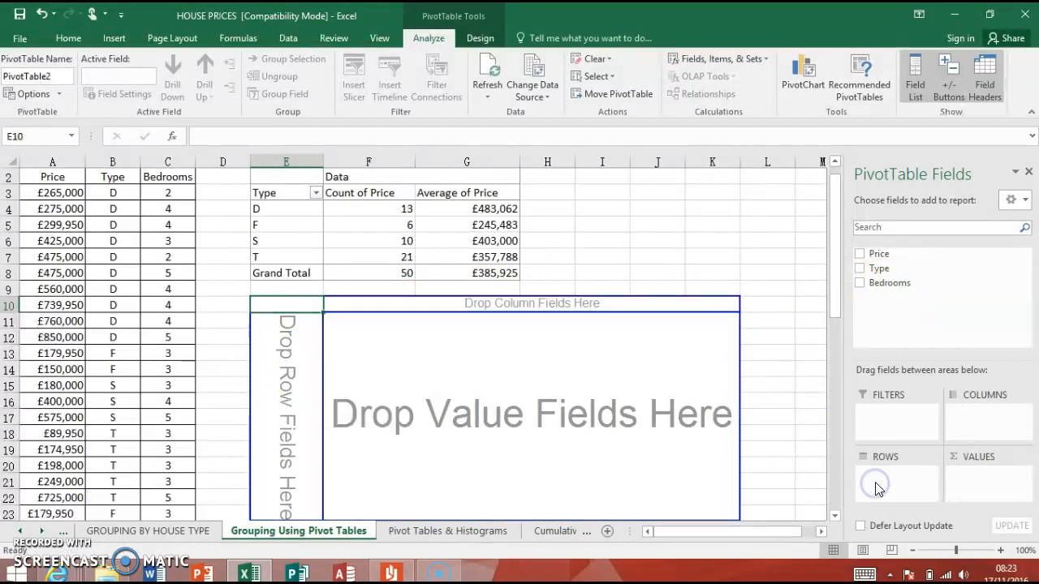
pyautogui.moveTo(878, 285); pyautogui.dragTo(880, 286)
pyautogui.moveTo(881, 455); pyautogui.dragTo(879, 477)
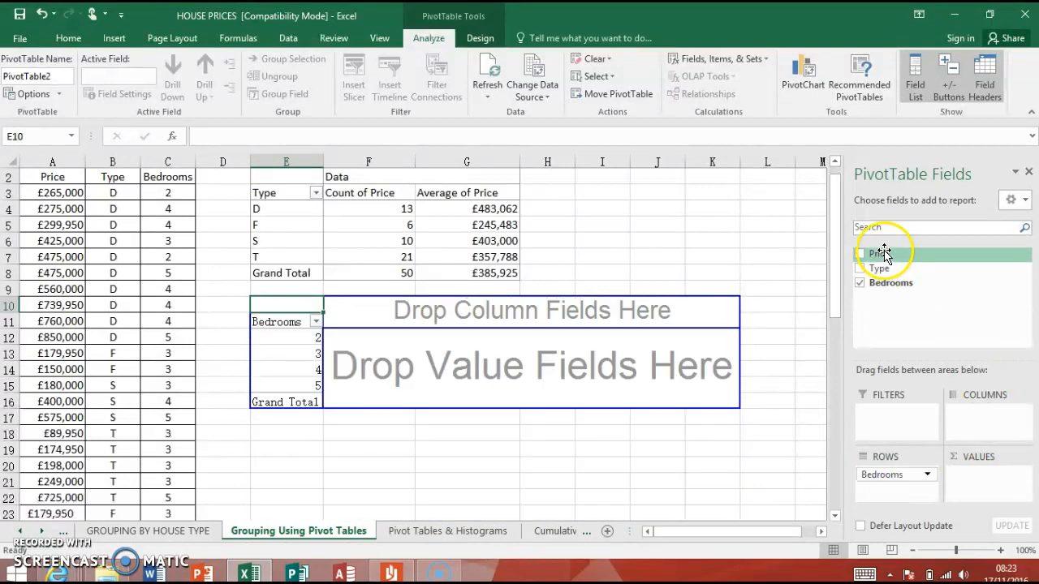
# Add Price to the values of the Bedrooms pivot table and summarize it by Count.
pyautogui.moveTo(884, 253); pyautogui.dragTo(925, 300)
pyautogui.moveTo(974, 486); pyautogui.dragTo(978, 482)
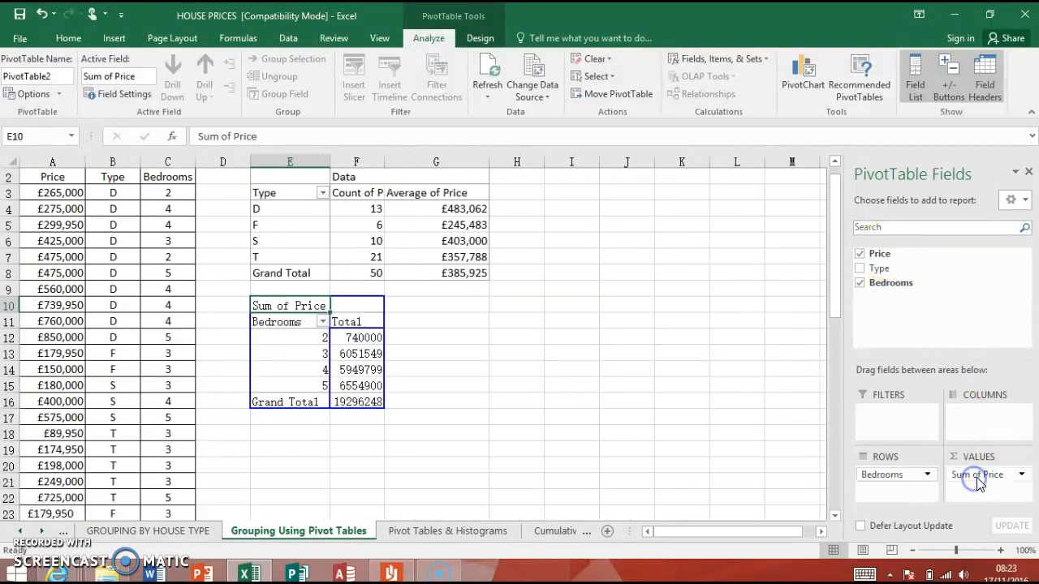
pyautogui.click(1021, 475)
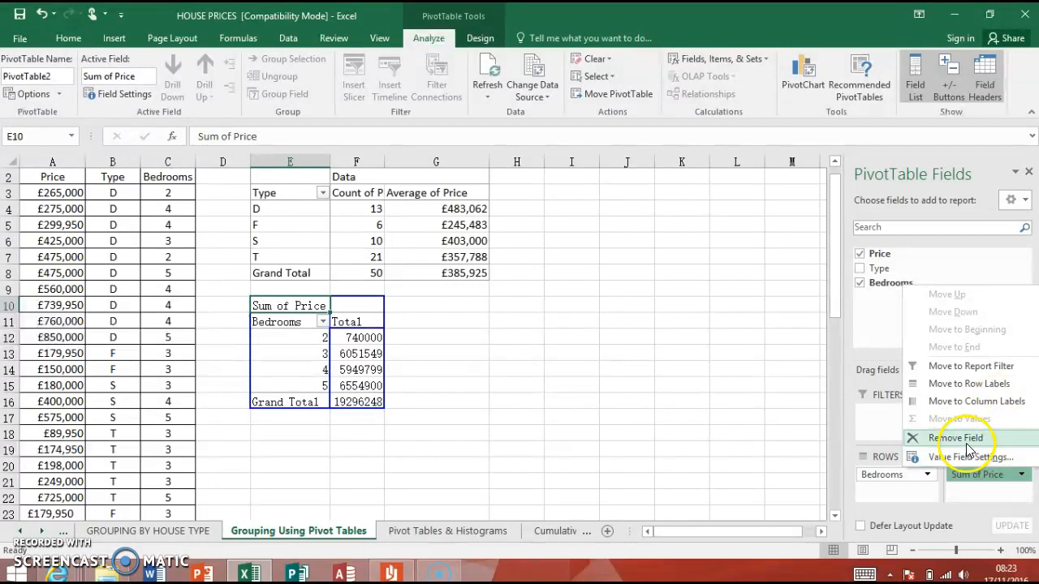
pyautogui.click(967, 457)
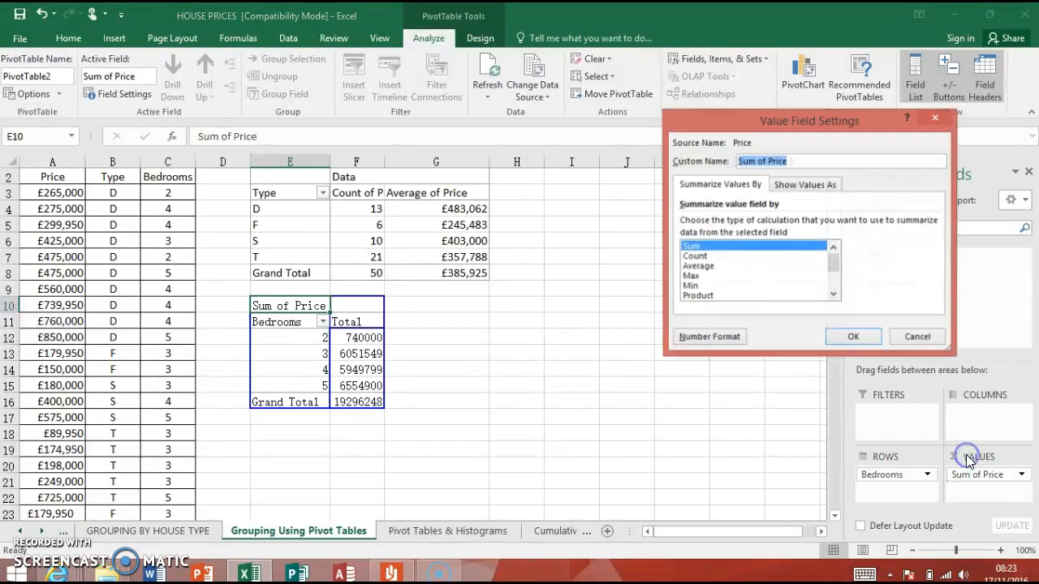
pyautogui.click(694, 256)
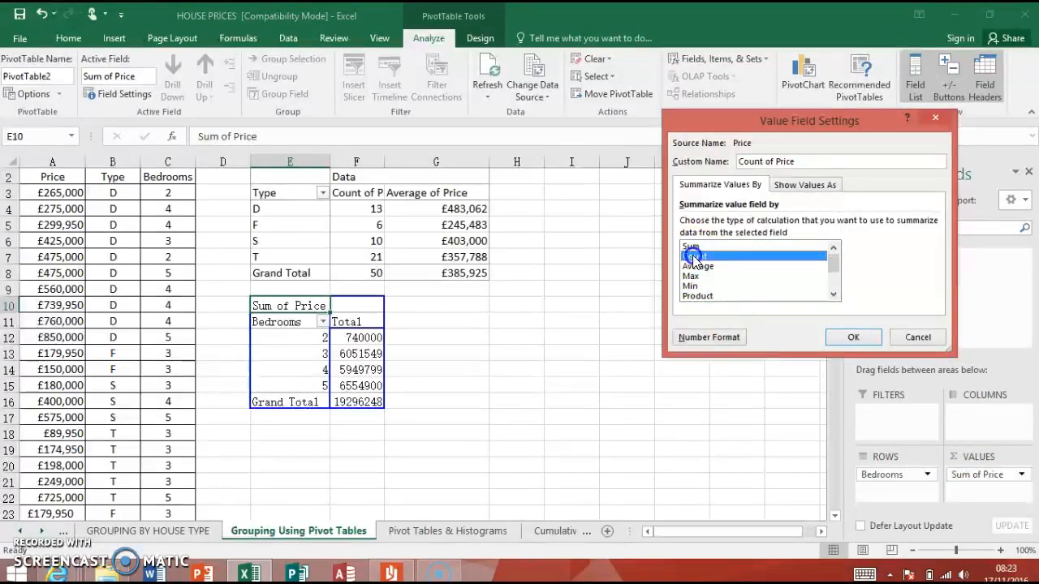
pyautogui.click(852, 337)
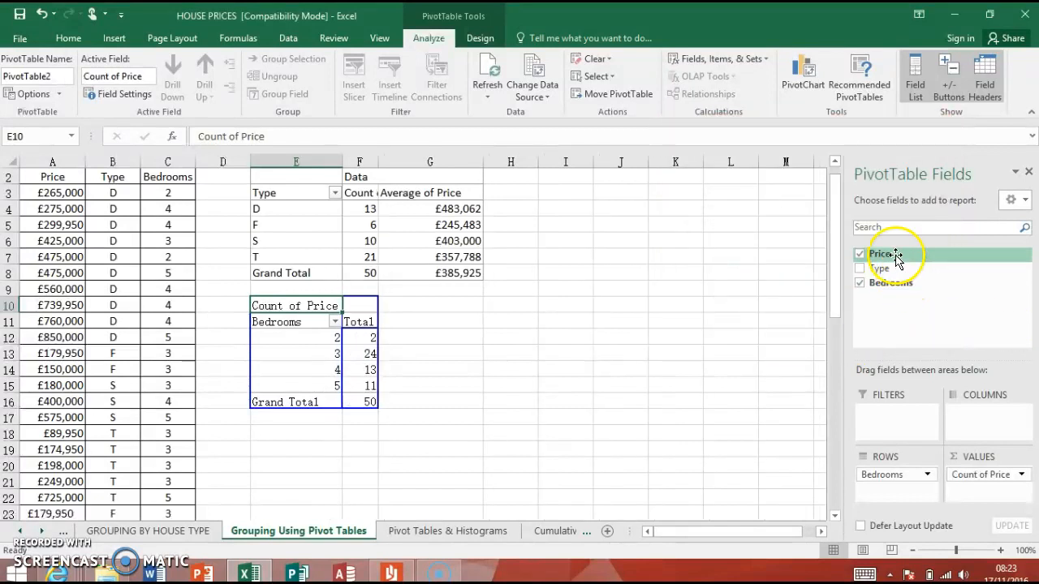
# Add Price to the Bedrooms pivot table's values a second time and summarize that field by Average.
pyautogui.moveTo(880, 263); pyautogui.dragTo(1005, 503)
pyautogui.click(1020, 492)
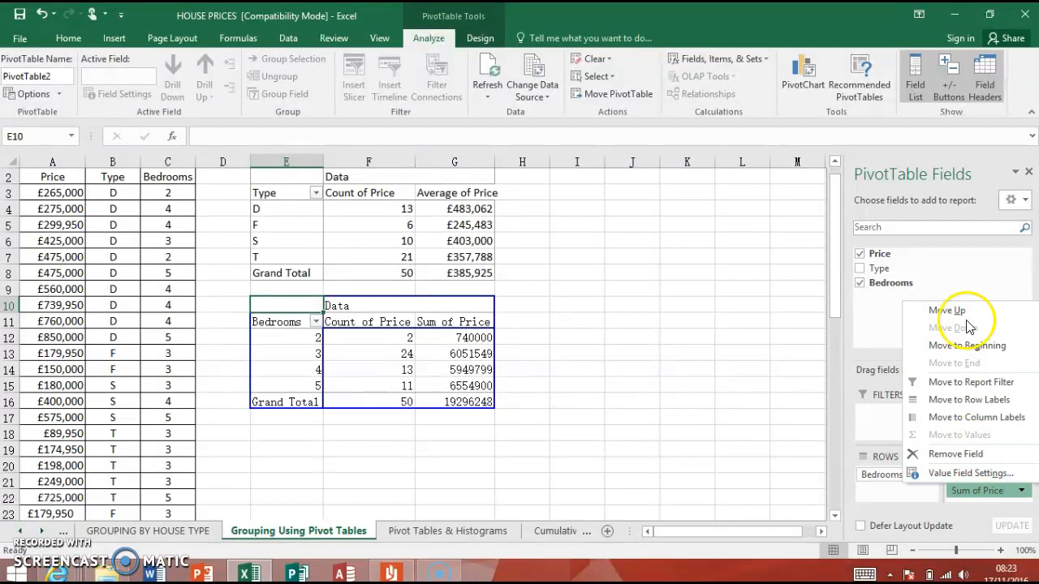
pyautogui.click(971, 473)
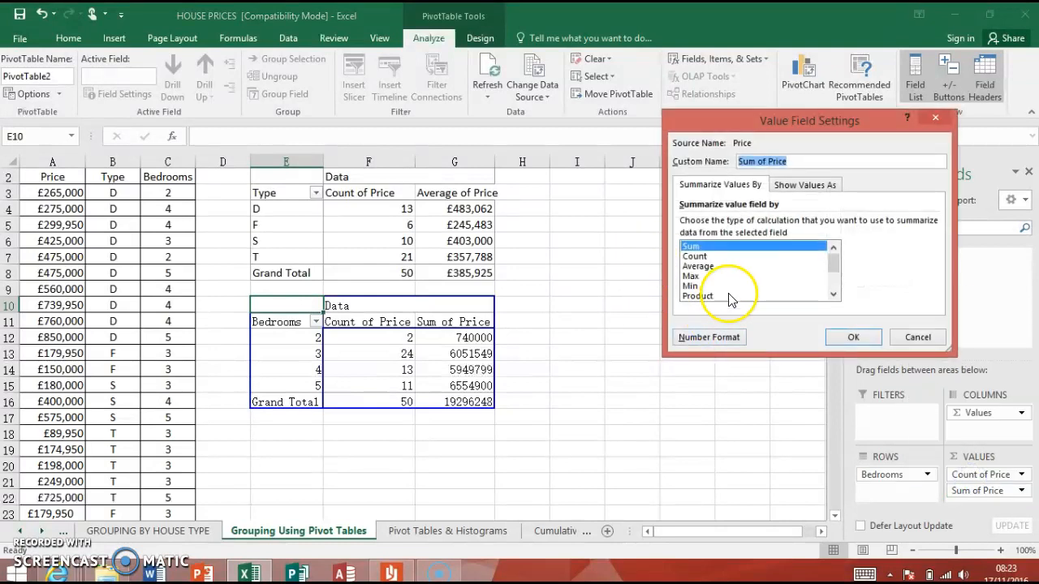
pyautogui.click(698, 266)
pyautogui.click(850, 339)
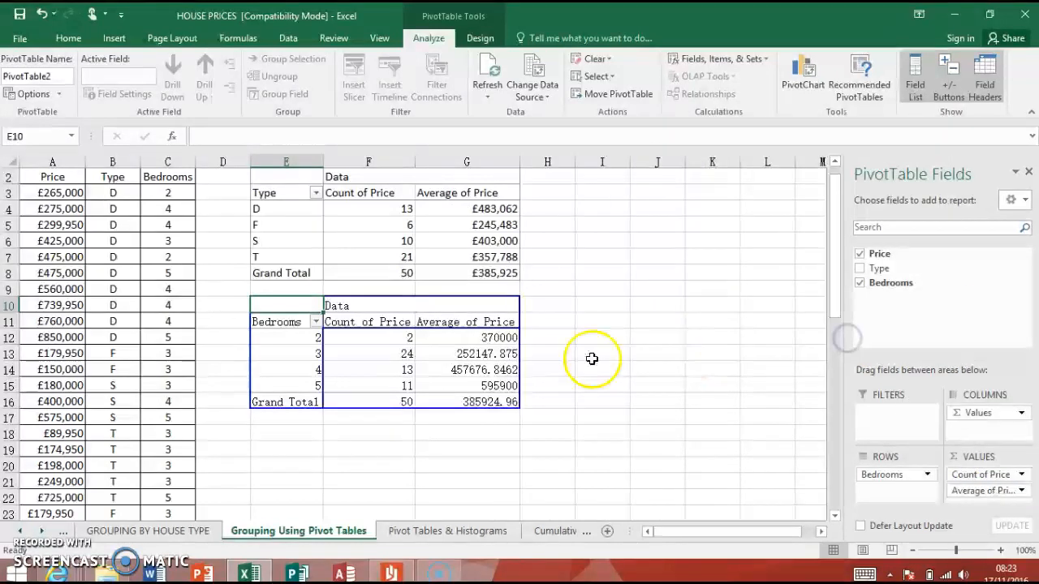
# Set the font of the whole Bedrooms pivot table to Calibri.
pyautogui.moveTo(288, 308); pyautogui.dragTo(487, 402)
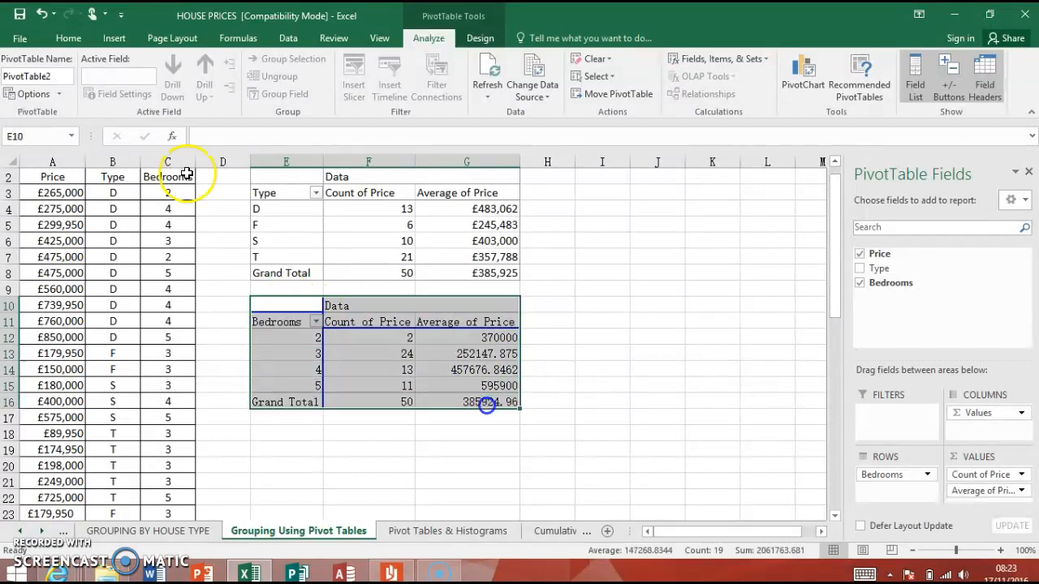
pyautogui.click(67, 40)
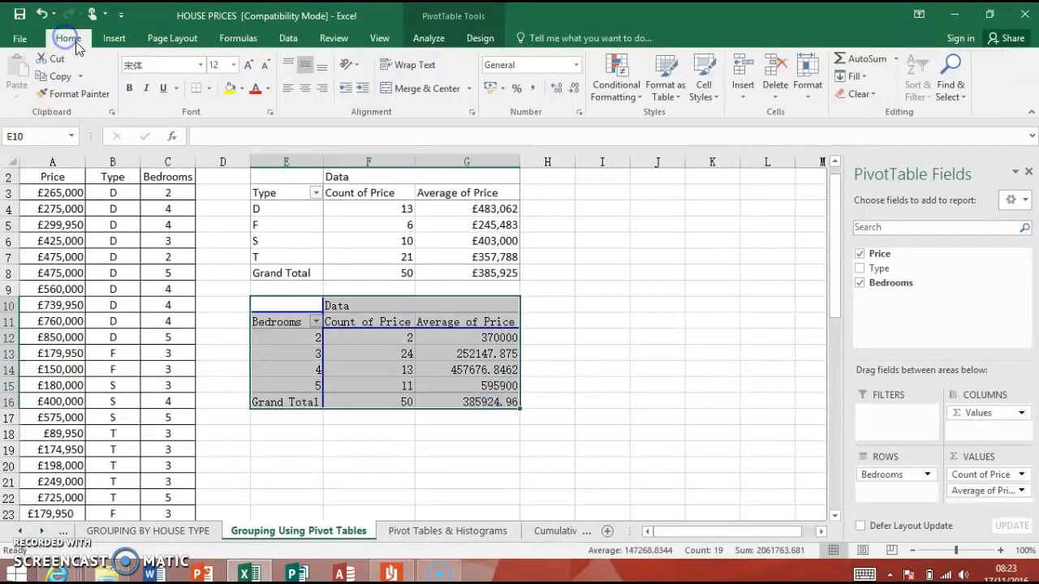
pyautogui.click(202, 65)
pyautogui.click(180, 118)
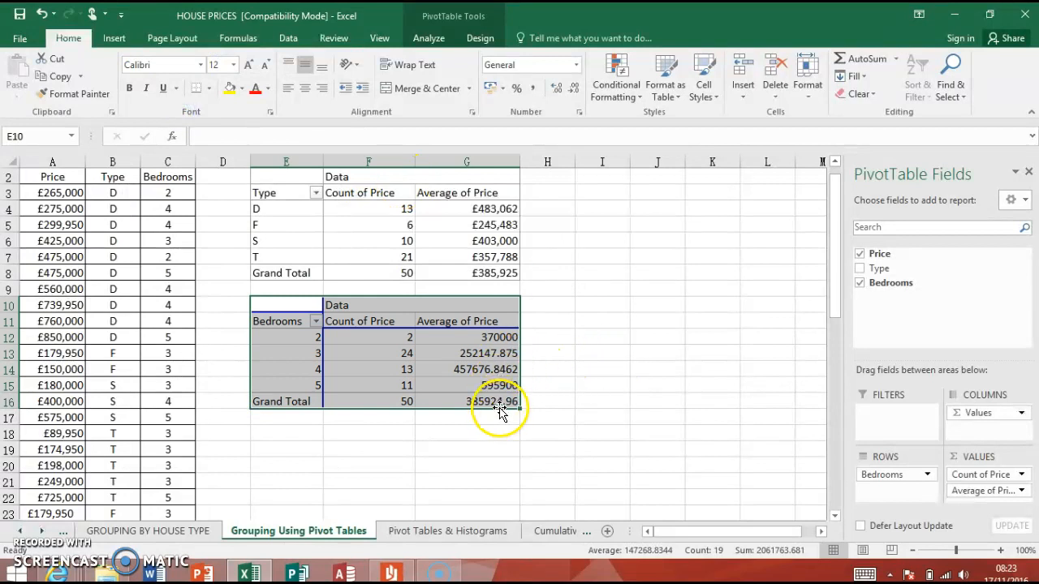
# Format the Bedrooms pivot table's Average of Price figures, including the grand total, as currency with no decimal places.
pyautogui.moveTo(498, 403); pyautogui.dragTo(491, 343)
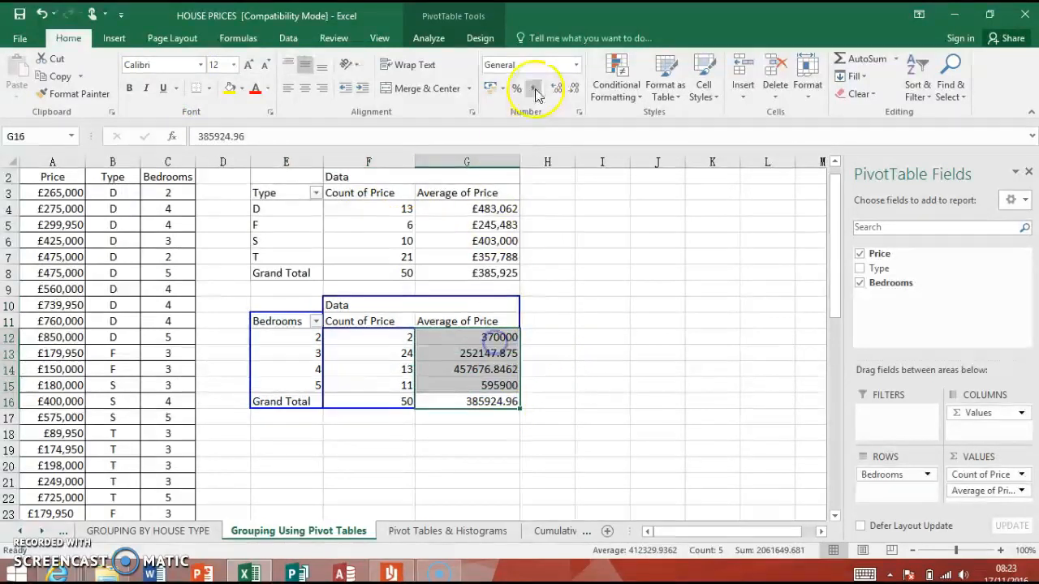
pyautogui.click(573, 65)
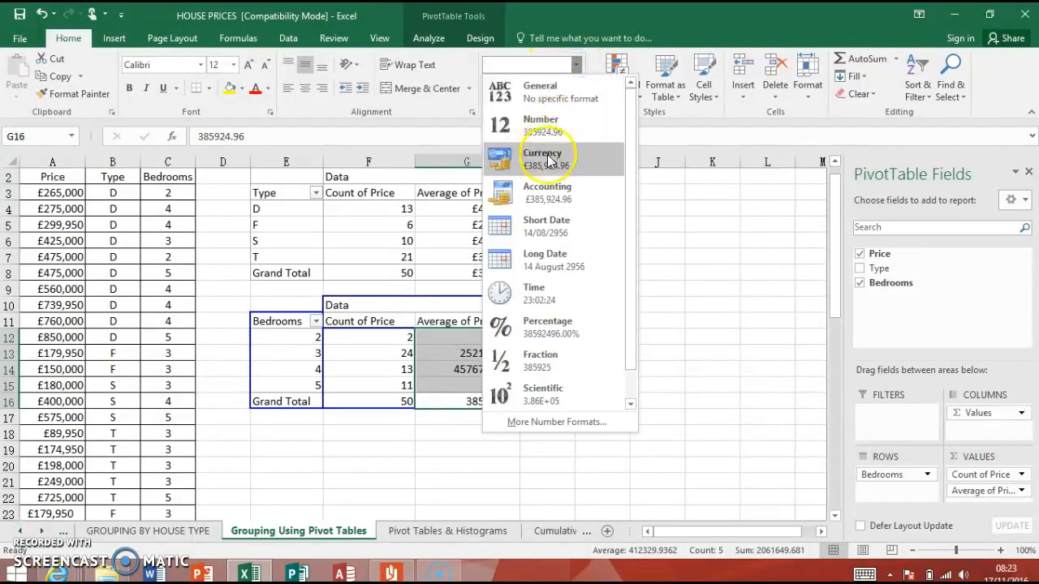
pyautogui.click(547, 155)
pyautogui.click(579, 94)
pyautogui.click(579, 94)
pyautogui.click(605, 411)
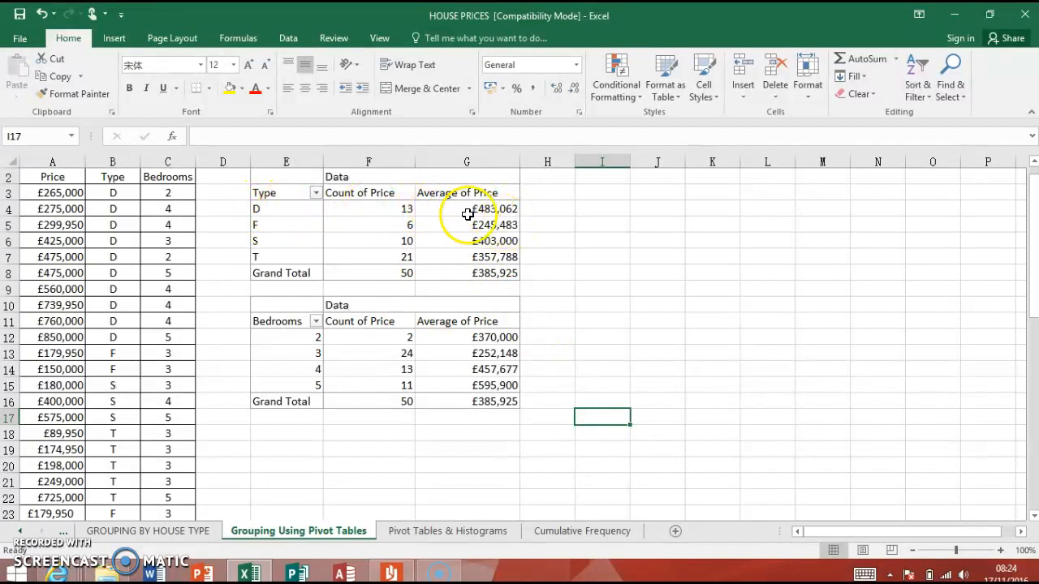
# Show the source records behind the Count of Price for type D on a new sheet and examine them.
pyautogui.moveTo(472, 212)
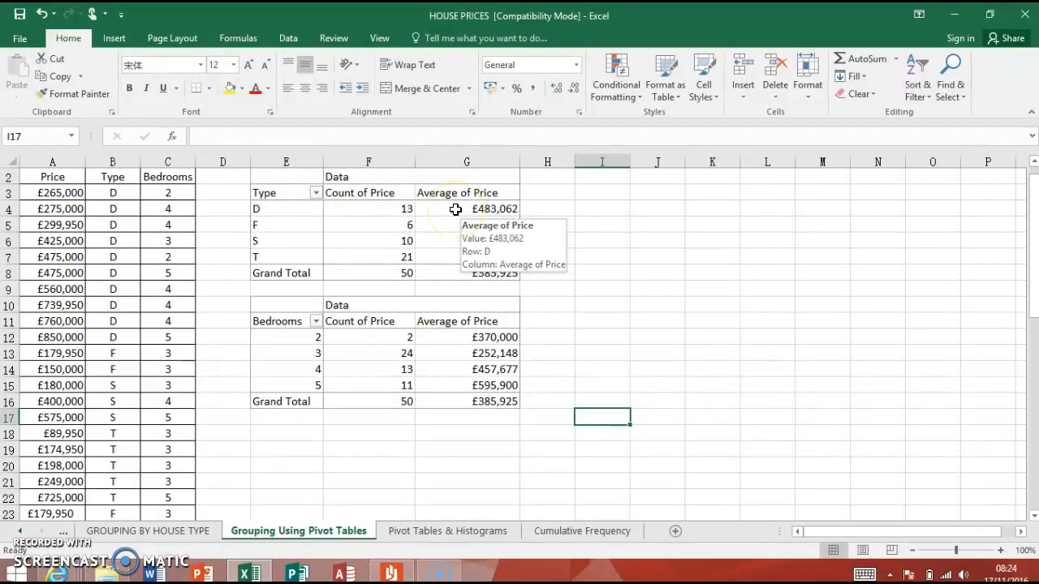
pyautogui.doubleClick(386, 208)
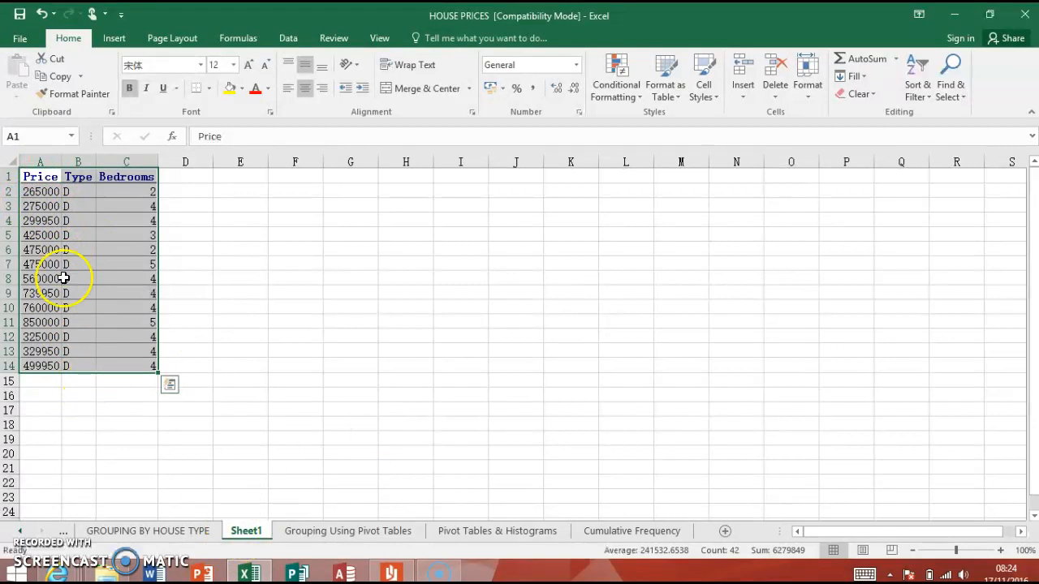
pyautogui.click(198, 324)
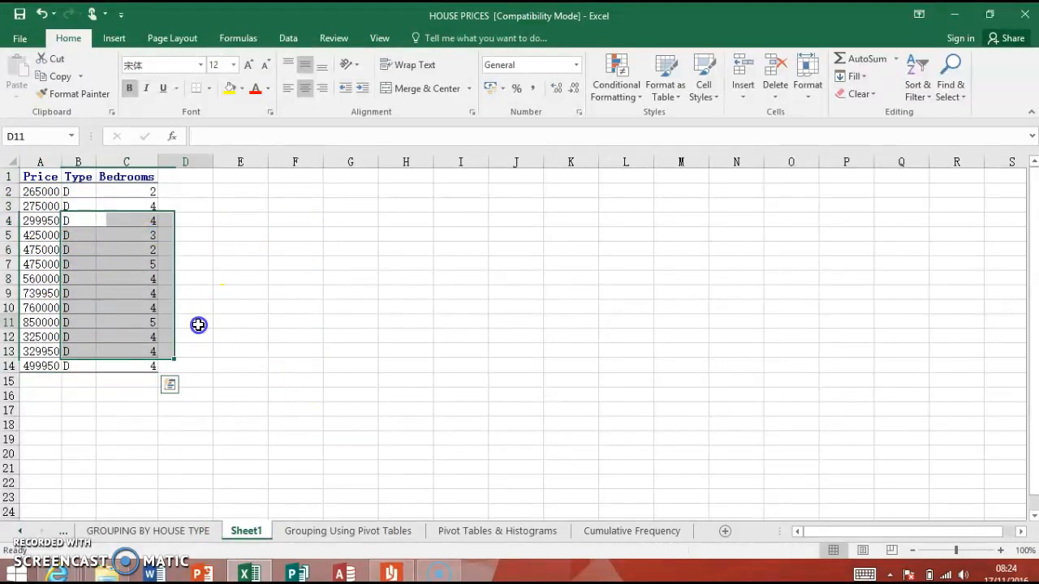
pyautogui.click(102, 310)
pyautogui.moveTo(49, 277); pyautogui.dragTo(44, 265)
pyautogui.moveTo(59, 220); pyautogui.dragTo(89, 218)
pyautogui.click(85, 220)
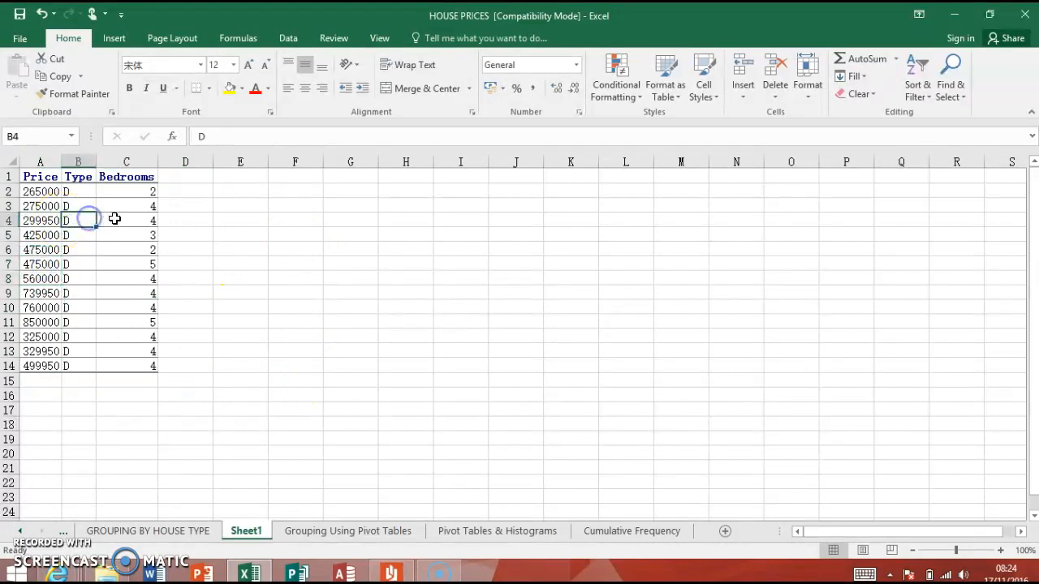
# Delete the sheet listing the records behind the type D count.
pyautogui.rightClick(243, 531)
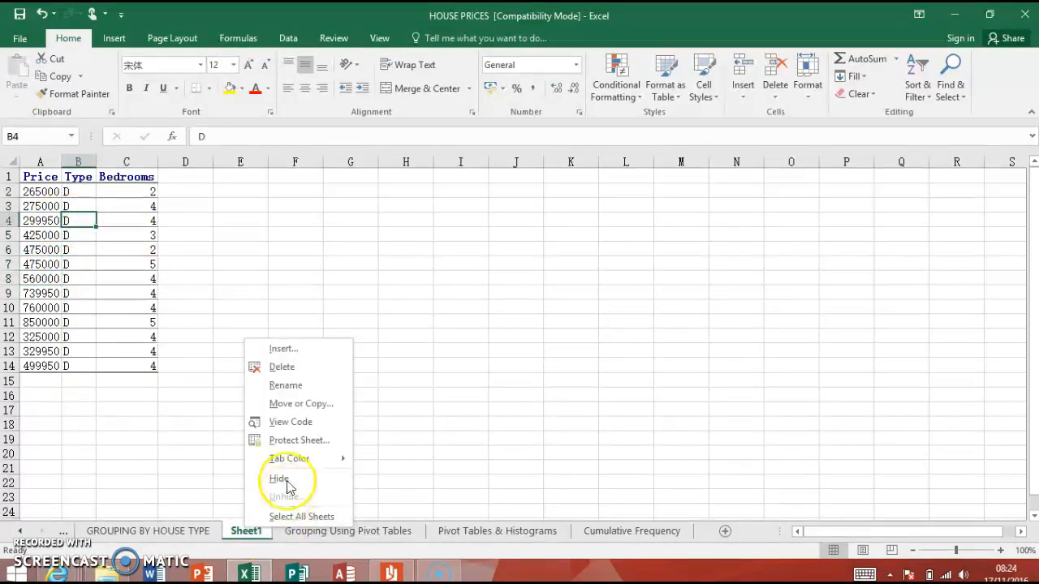
pyautogui.click(280, 367)
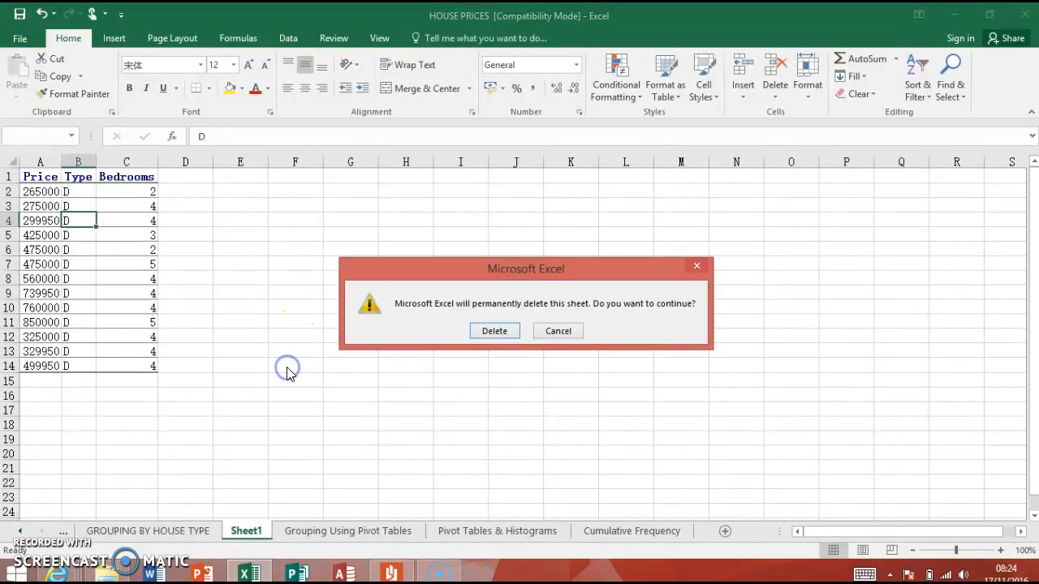
pyautogui.click(497, 331)
# Show the source records behind the Average of Price for type D, and delete the sheet that lists them.
pyautogui.doubleClick(482, 208)
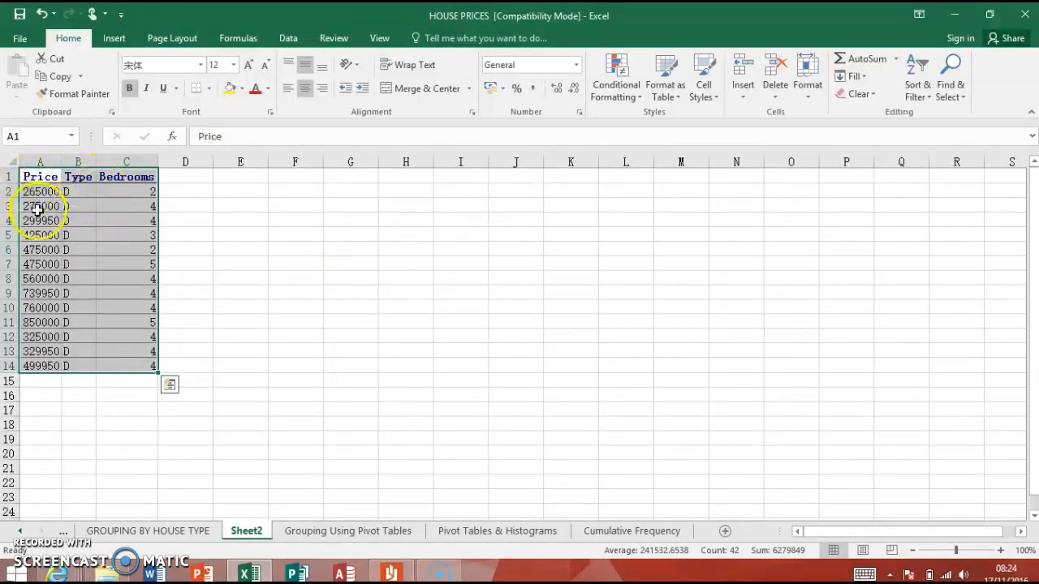
pyautogui.rightClick(236, 536)
pyautogui.click(269, 371)
pyautogui.click(476, 339)
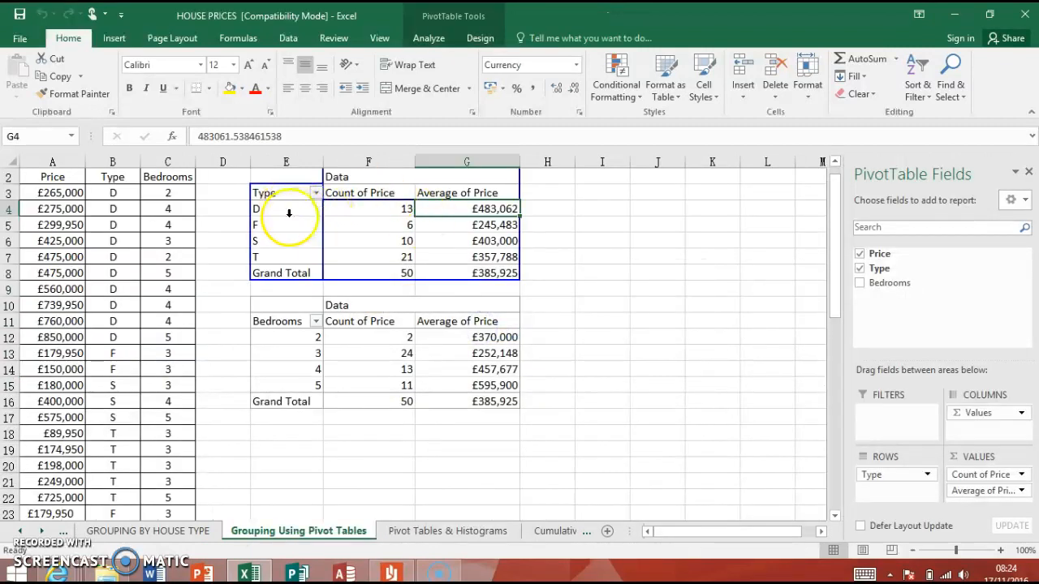
pyautogui.click(583, 301)
pyautogui.click(350, 274)
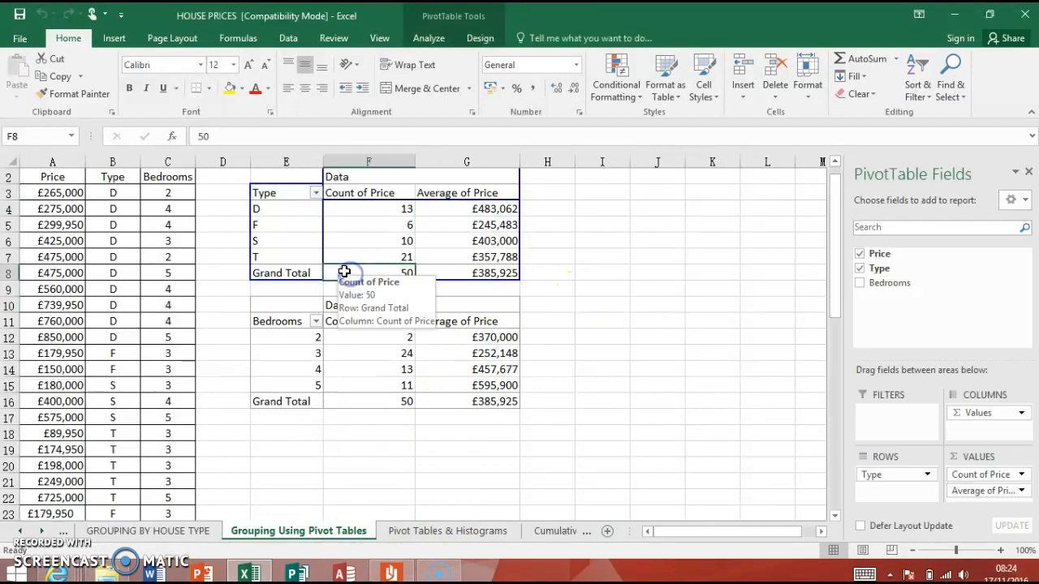
pyautogui.click(287, 355)
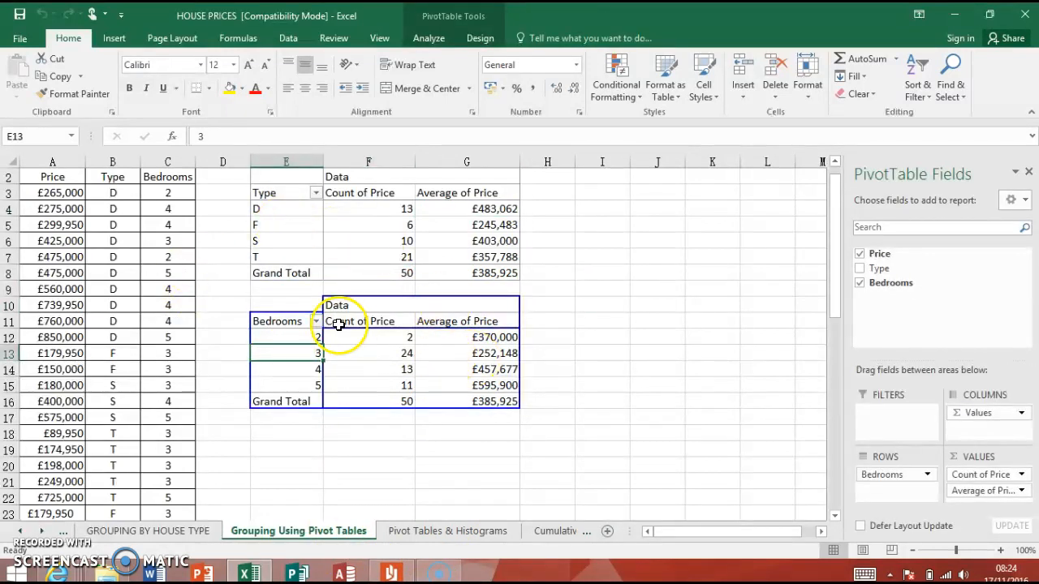
pyautogui.click(301, 290)
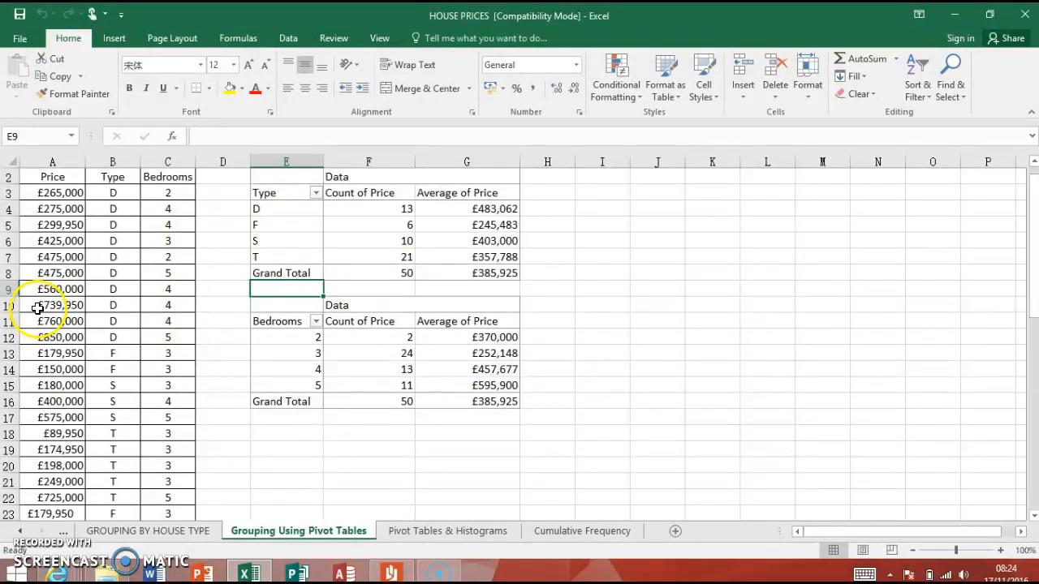
# Set the number of bedrooms of the £739,950 type D house in cell C10 to 5.
pyautogui.click(168, 310)
pyautogui.write('5')
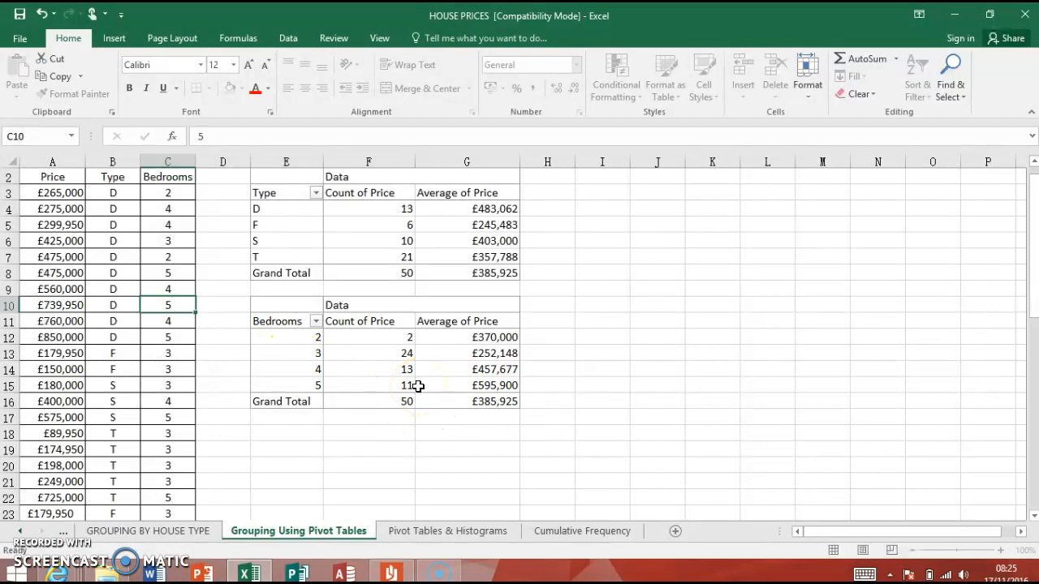
pyautogui.press('Return')
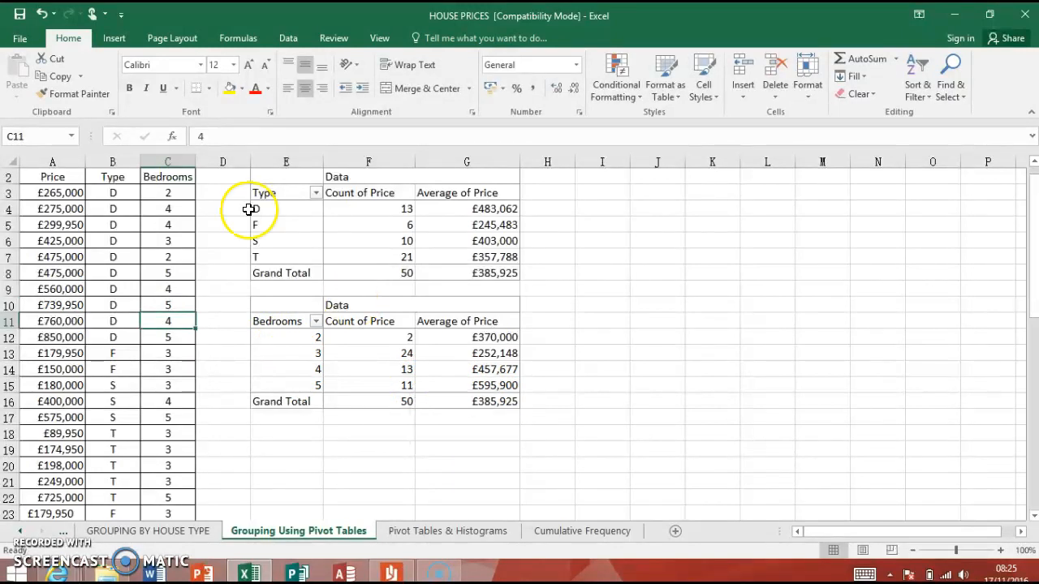
# Refresh all pivot tables so they use the changed bedroom number, and check the counts in the Bedrooms table.
pyautogui.click(288, 40)
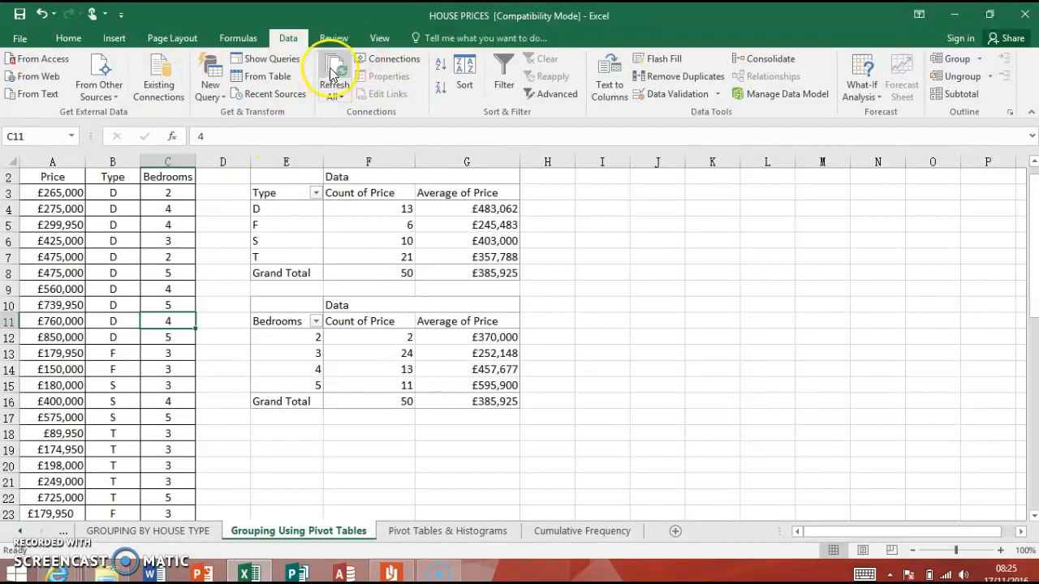
pyautogui.click(331, 74)
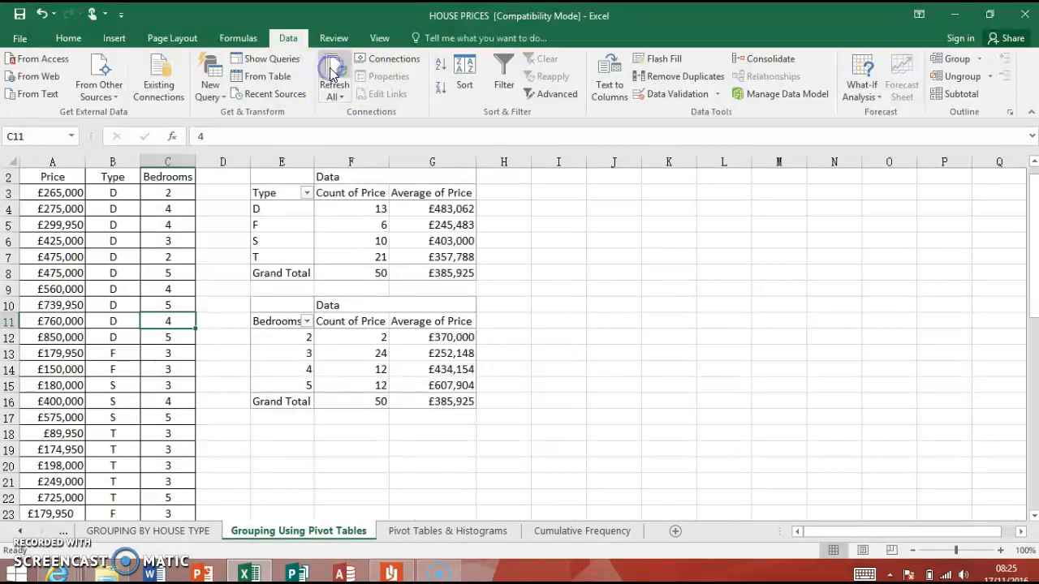
pyautogui.click(373, 450)
pyautogui.click(381, 399)
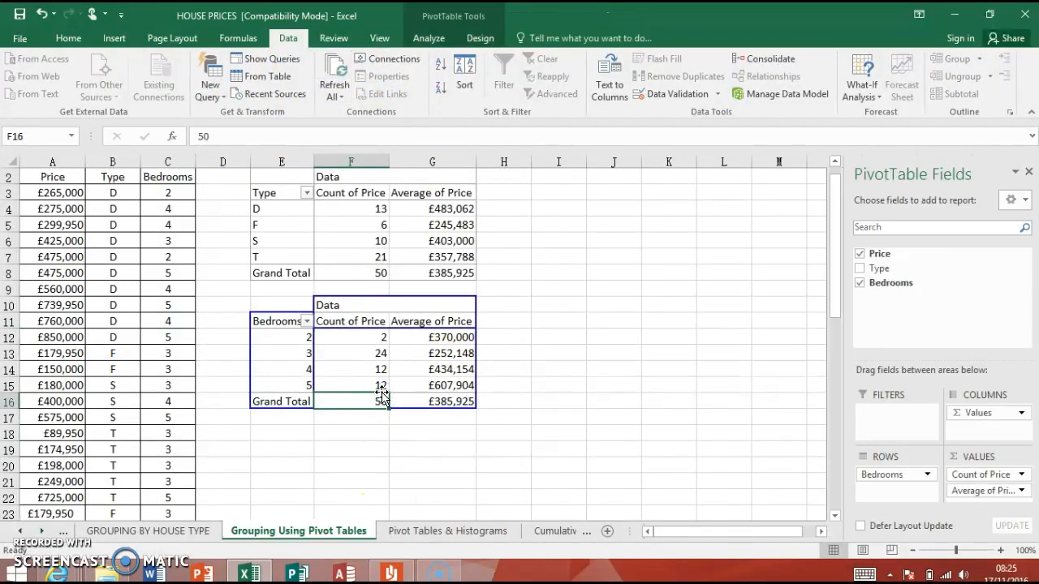
pyautogui.click(552, 352)
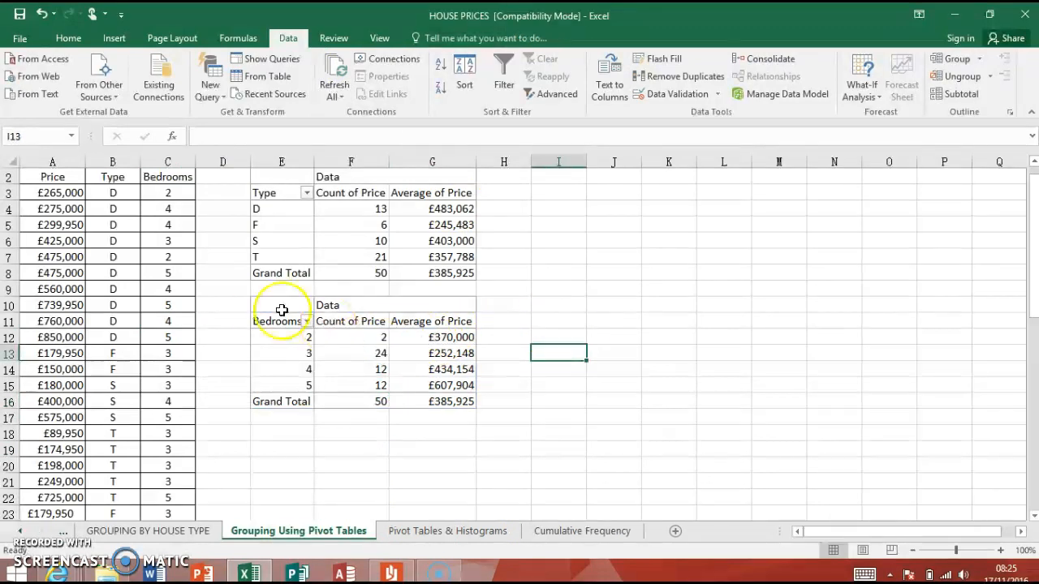
# Set the Bedrooms pivot table's options to refresh its data when opening the file, and accept this for the related pivot table.
pyautogui.click(282, 310)
pyautogui.rightClick(260, 309)
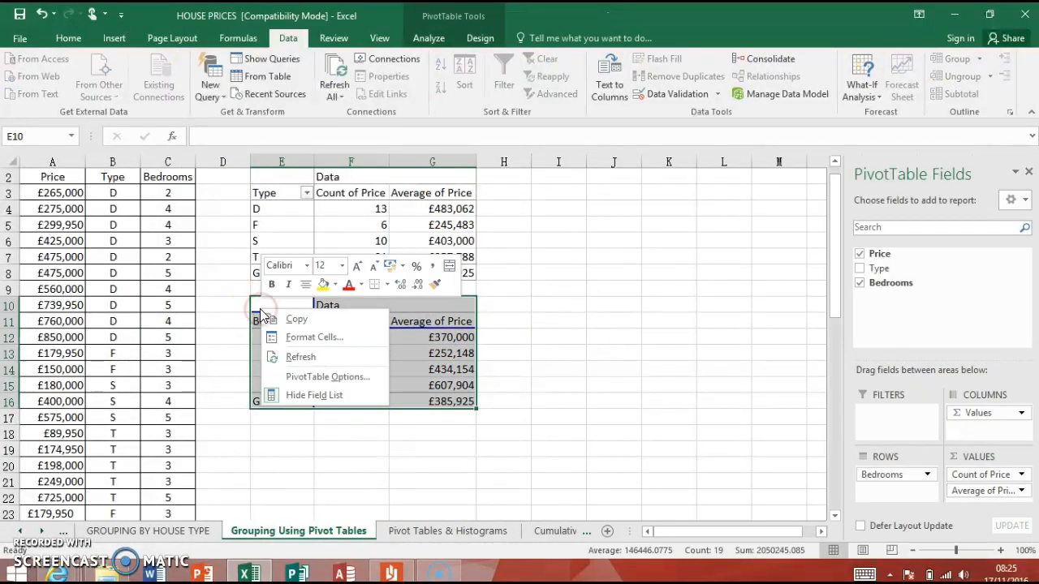
pyautogui.click(346, 385)
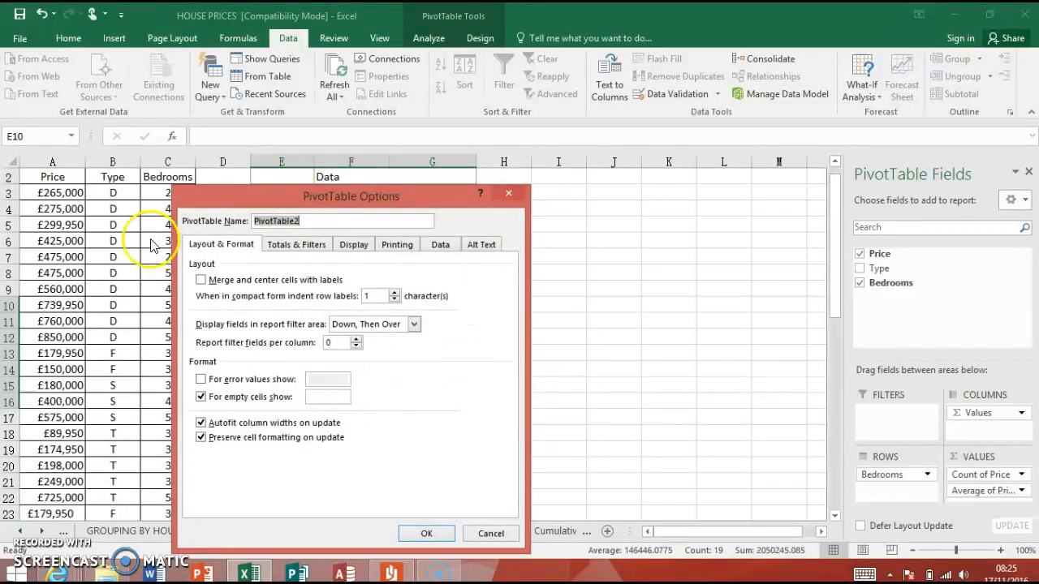
pyautogui.click(440, 244)
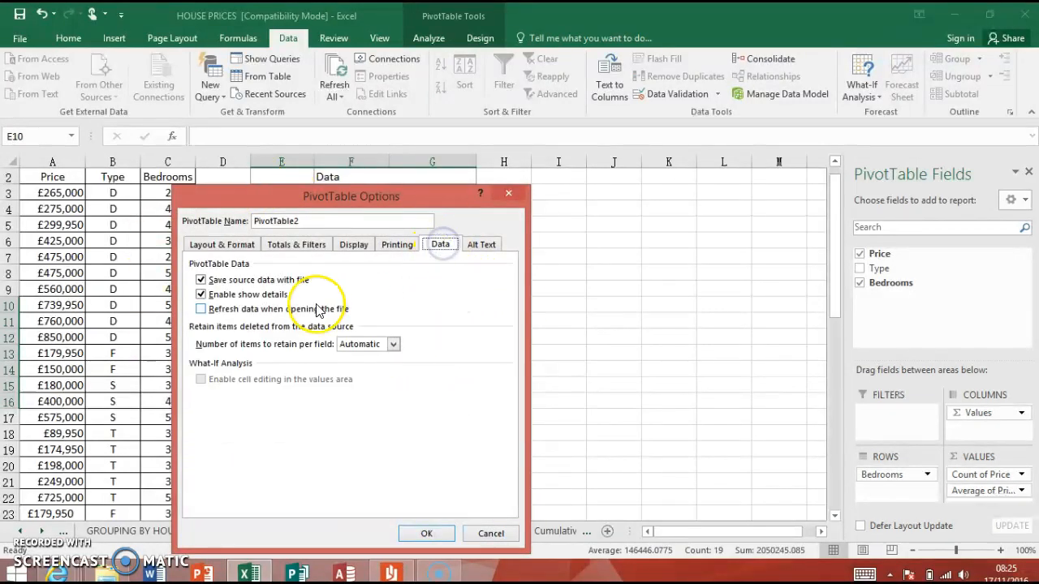
pyautogui.click(202, 310)
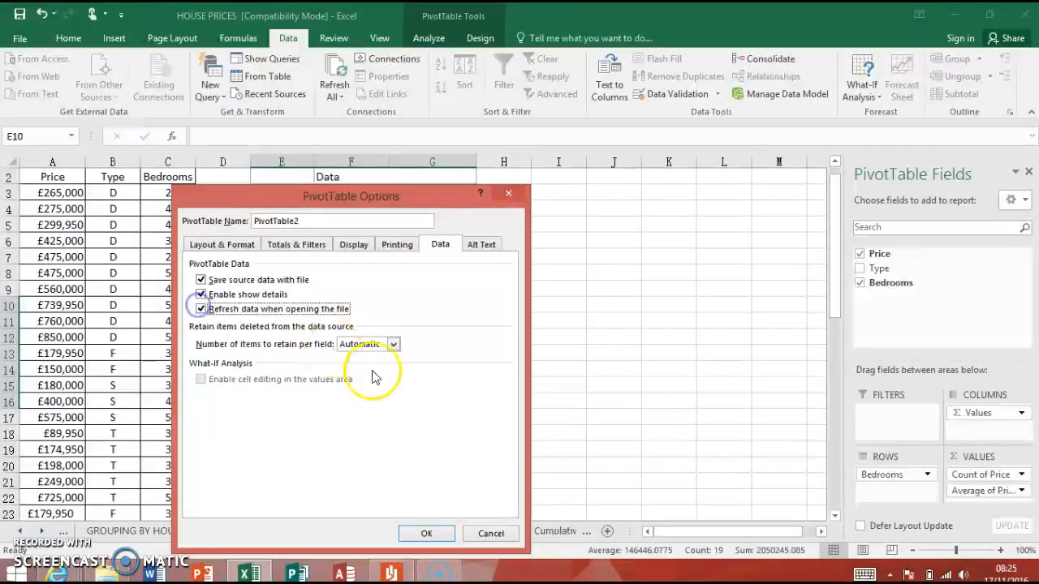
pyautogui.click(430, 535)
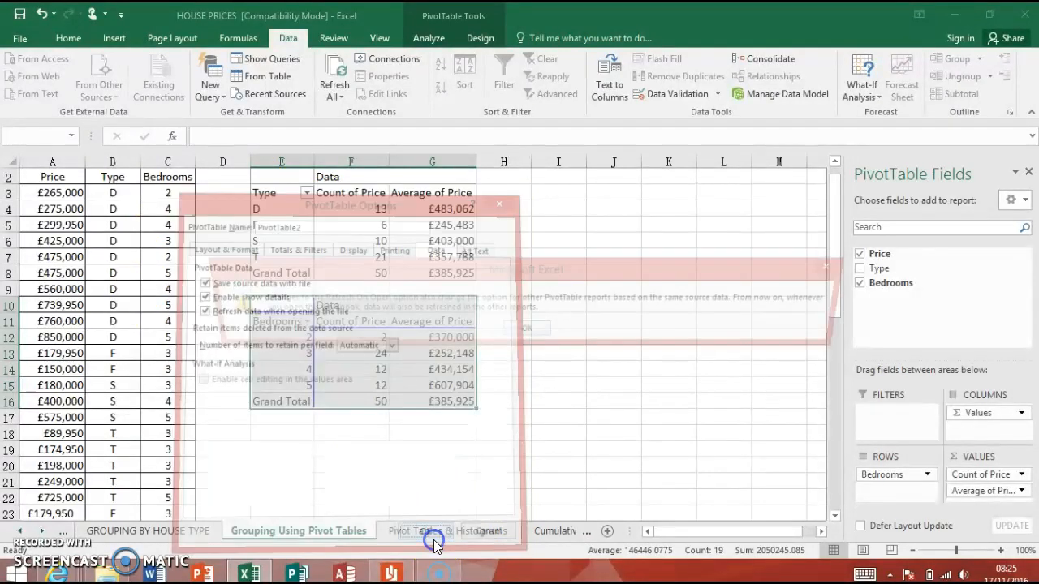
pyautogui.click(516, 333)
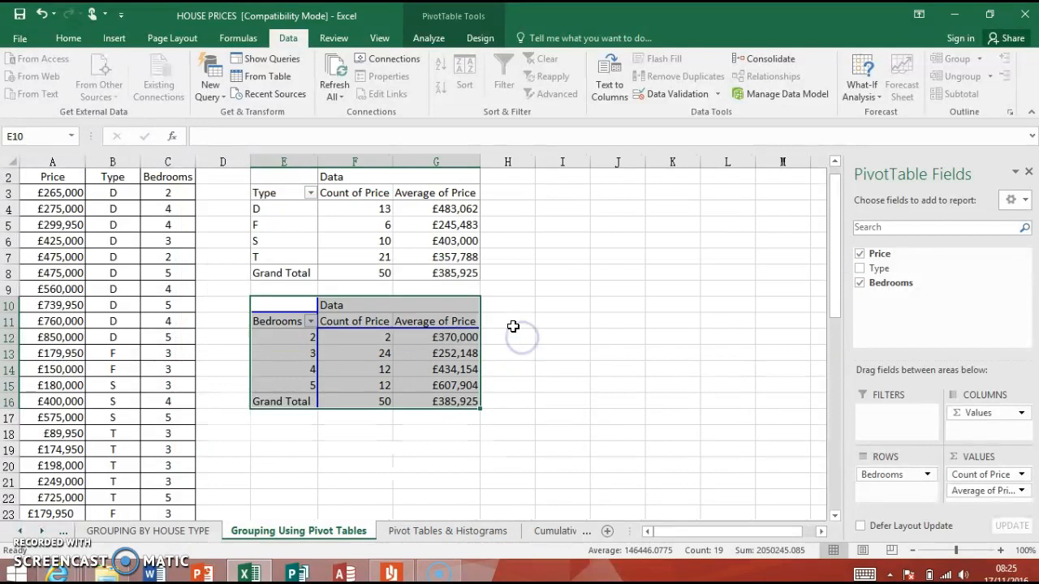
pyautogui.click(540, 334)
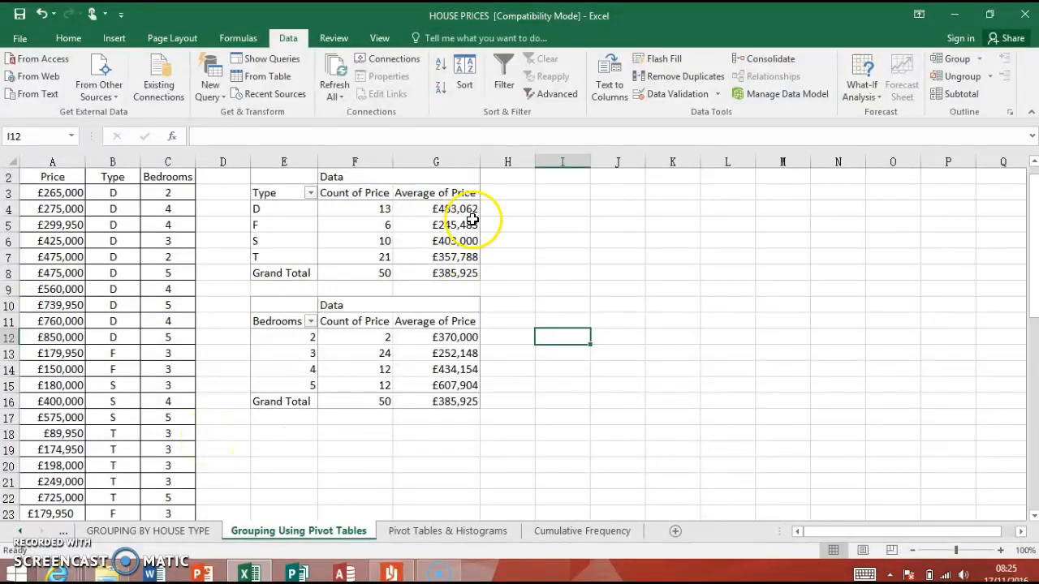
# Insert a clustered column chart from the average prices of types D, F, S and T, and move it to start around cell F7.
pyautogui.moveTo(459, 209); pyautogui.dragTo(454, 261)
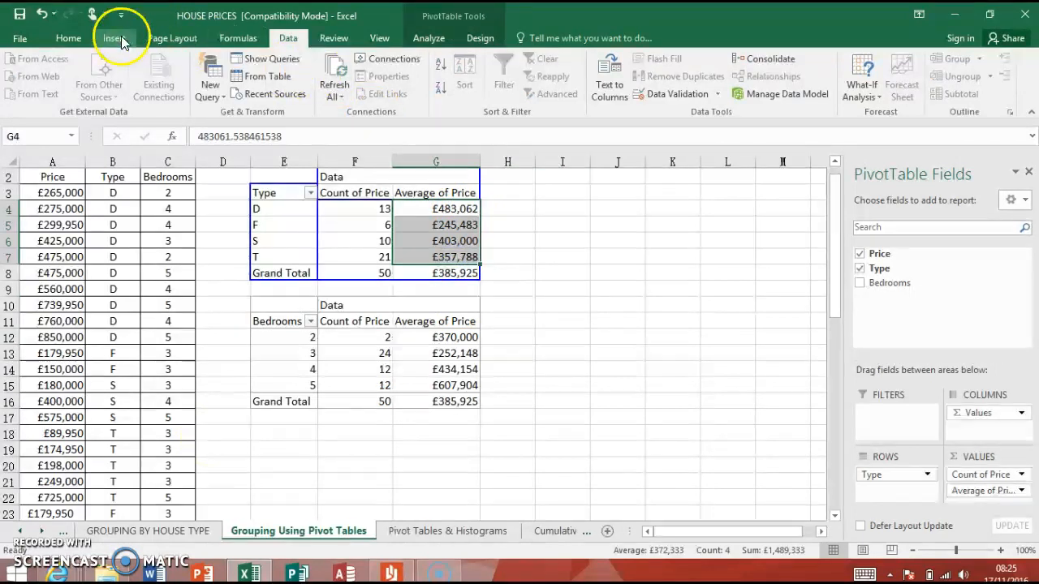
pyautogui.click(118, 38)
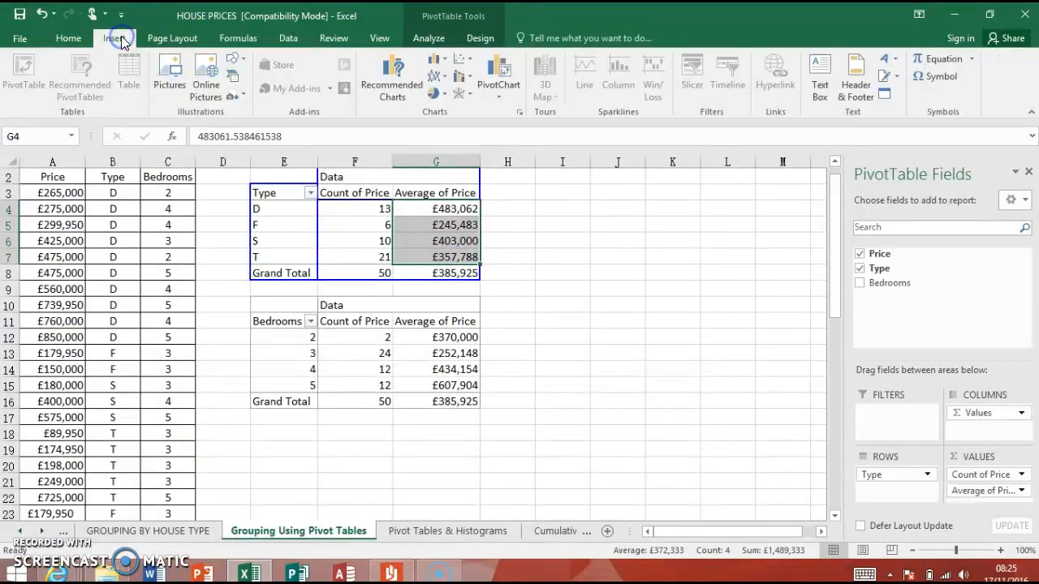
pyautogui.click(434, 72)
pyautogui.click(440, 106)
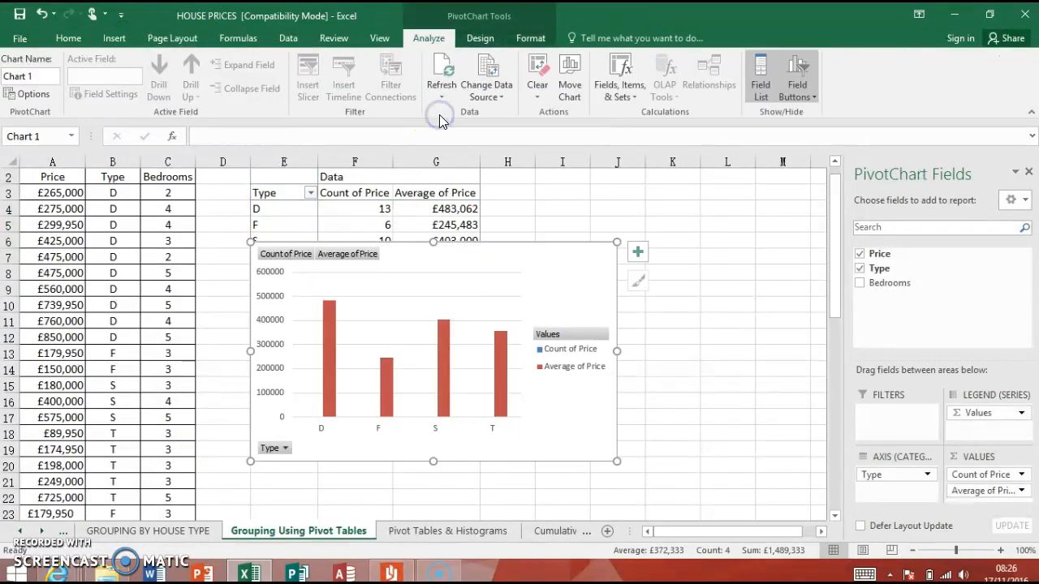
pyautogui.moveTo(534, 266); pyautogui.dragTo(643, 276)
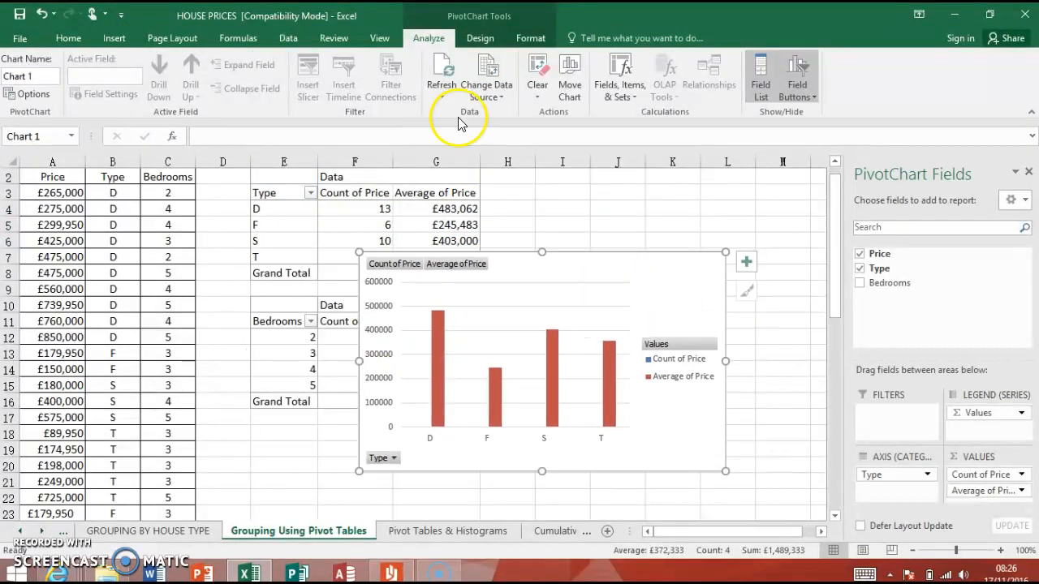
# Cut the house type column chart from the sheet.
pyautogui.rightClick(562, 275)
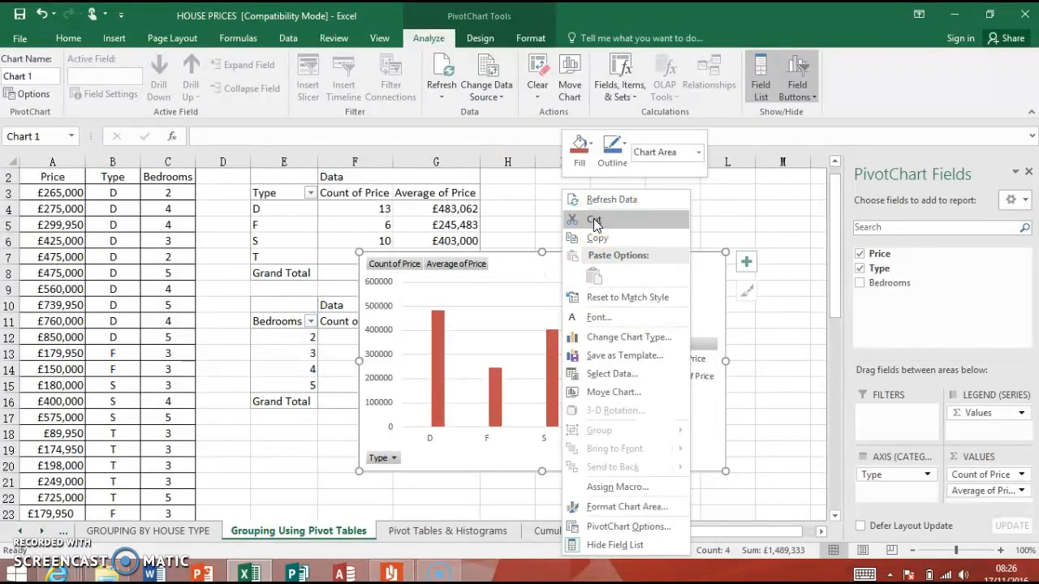
pyautogui.click(594, 221)
pyautogui.click(543, 271)
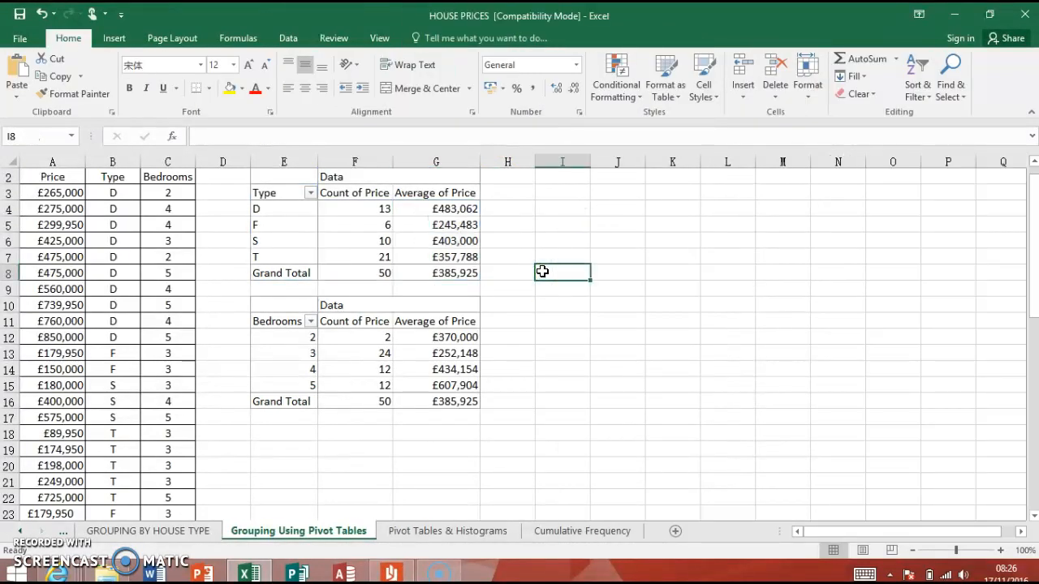